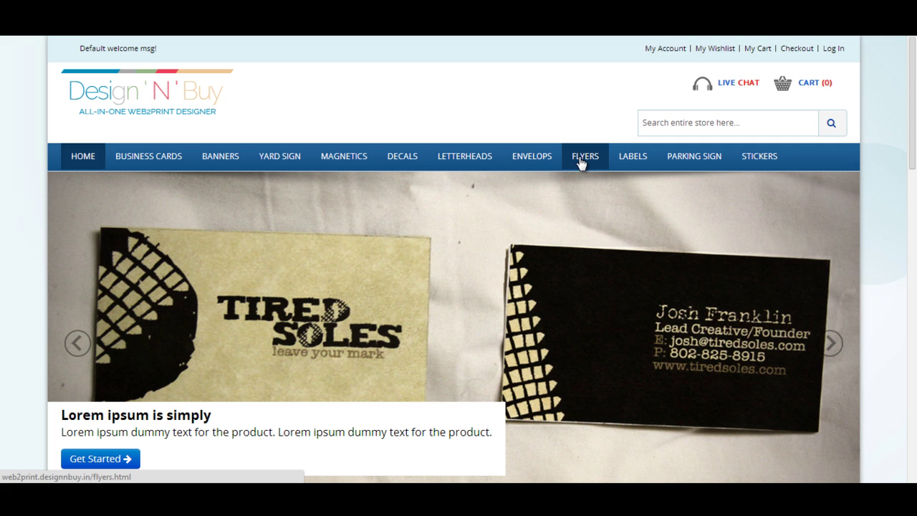
# Open Flyer-corporate from the Flyers category and scroll to its upload, scratch and template options.
pyautogui.click(580, 161)
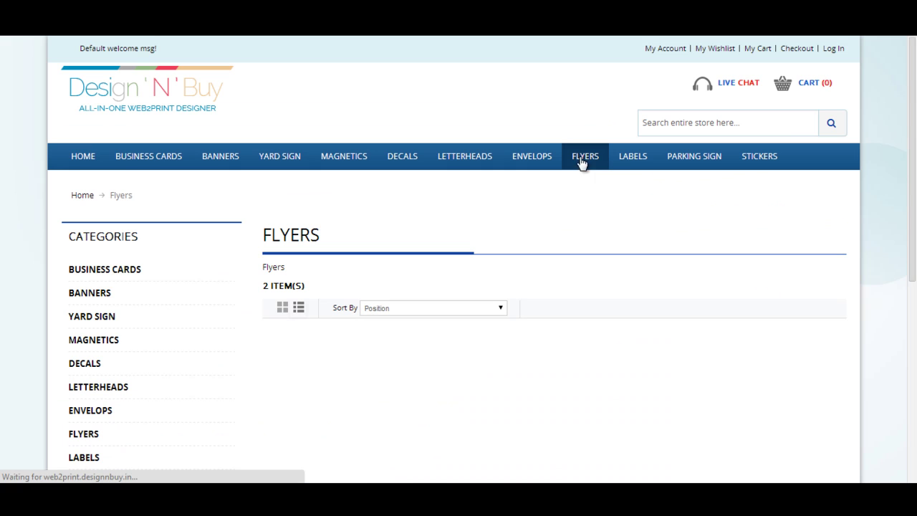
pyautogui.moveTo(915, 98); pyautogui.dragTo(915, 217)
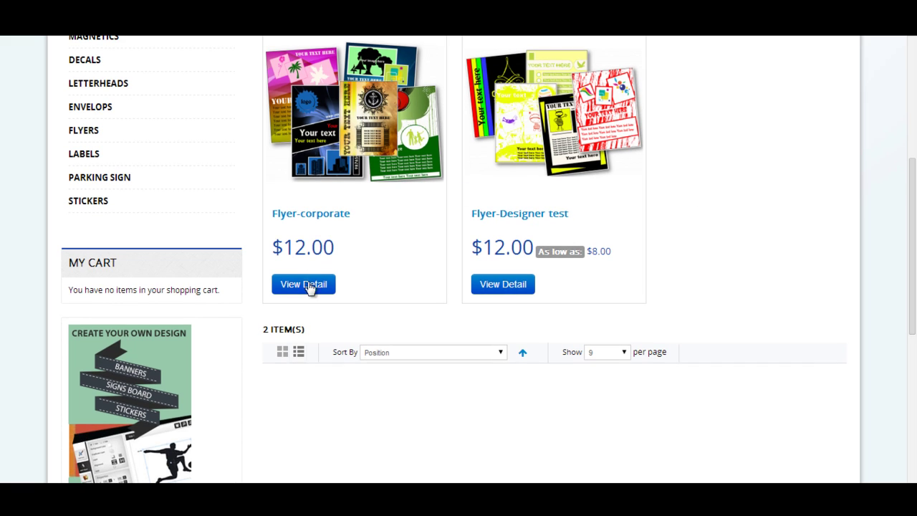
pyautogui.click(309, 291)
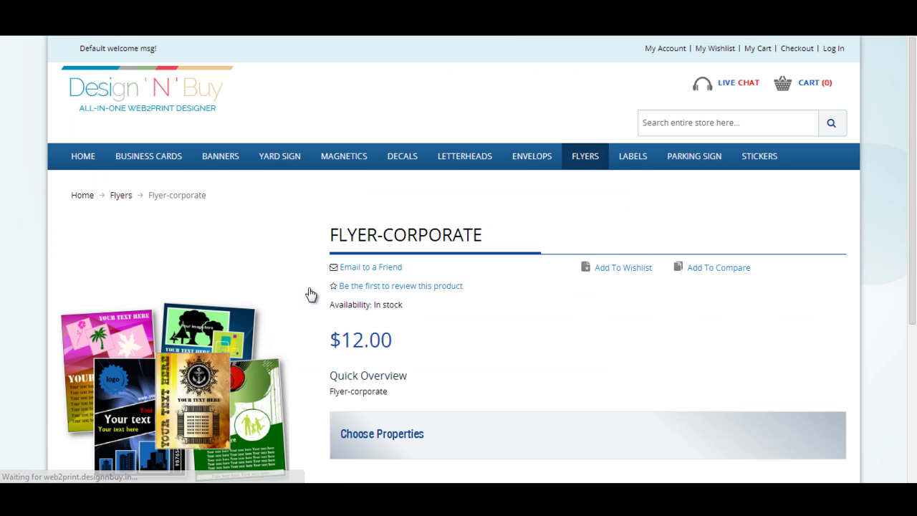
pyautogui.moveTo(915, 93); pyautogui.dragTo(915, 283)
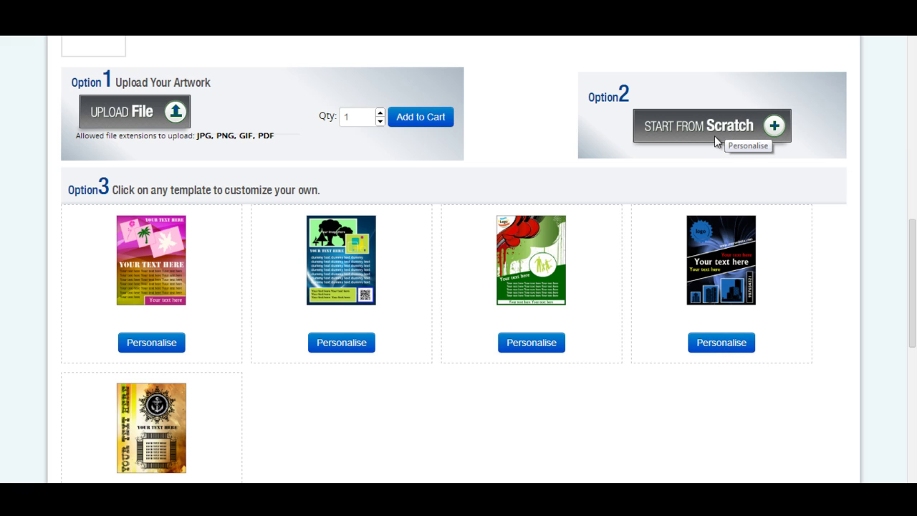
# Personalise the green family flyer template with a thin black border at size 8.5 X 11.
pyautogui.click(532, 342)
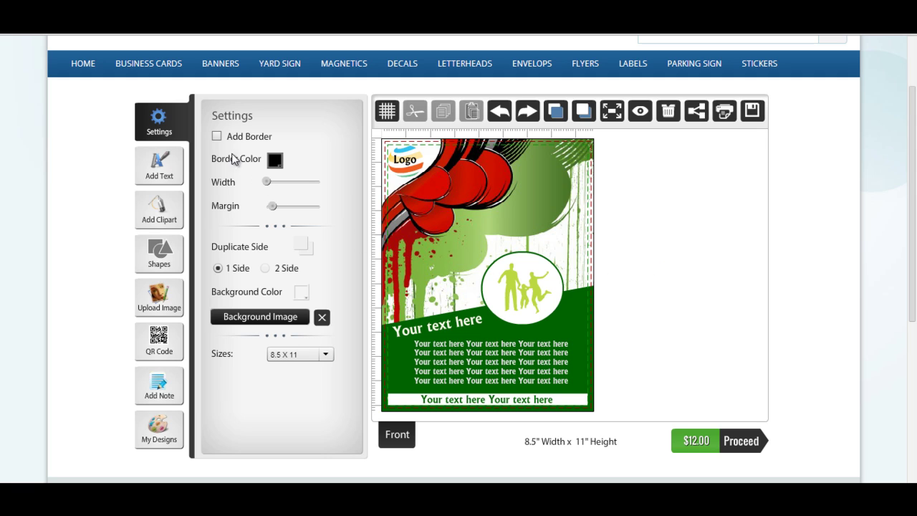
pyautogui.click(217, 137)
pyautogui.moveTo(266, 182); pyautogui.dragTo(267, 184)
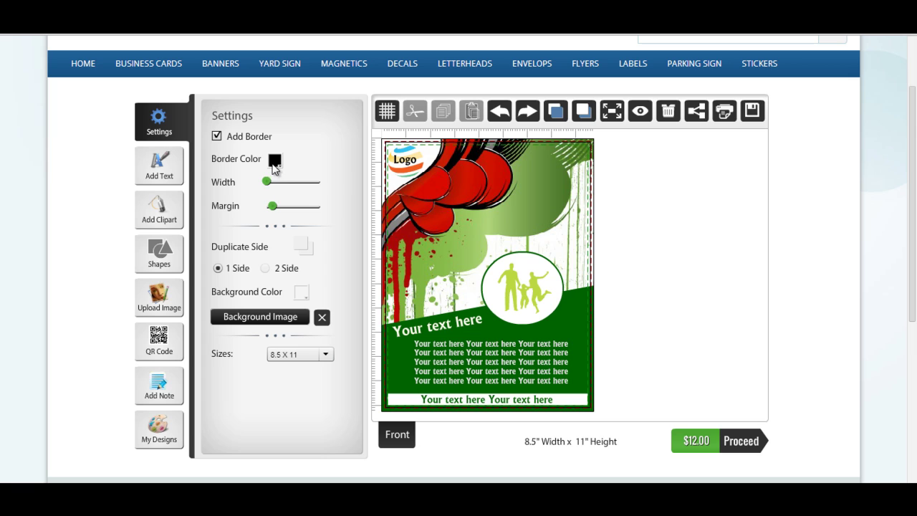
pyautogui.click(275, 160)
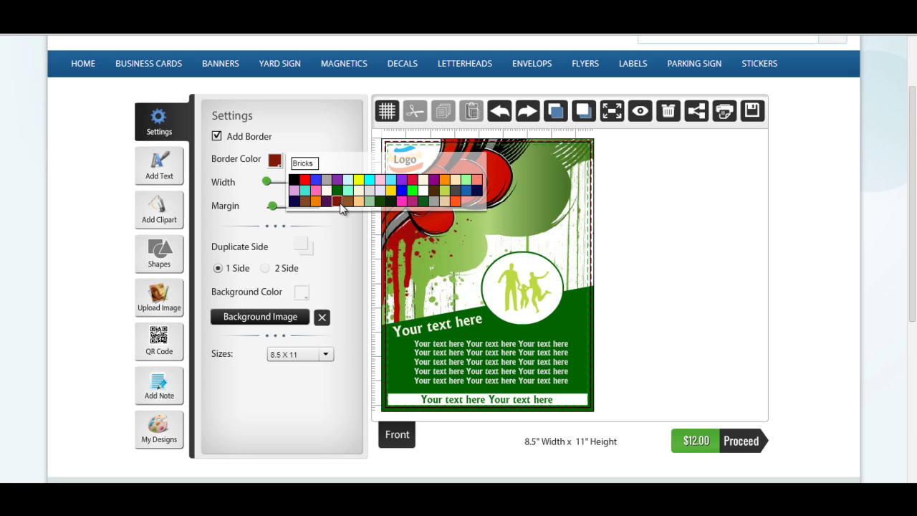
pyautogui.click(337, 242)
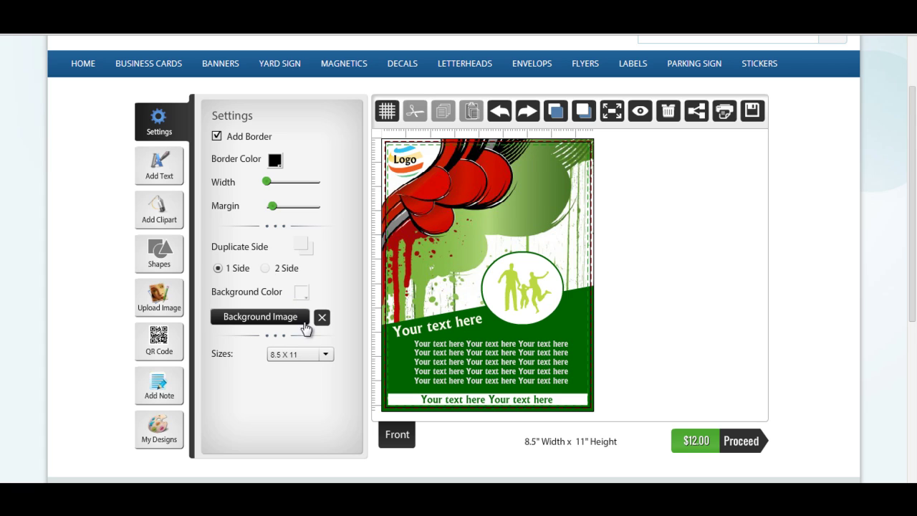
pyautogui.click(325, 352)
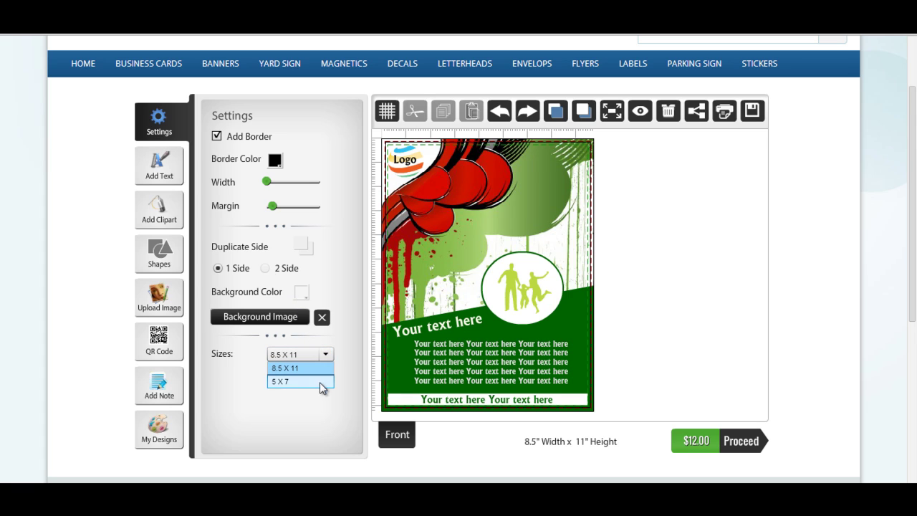
pyautogui.click(355, 336)
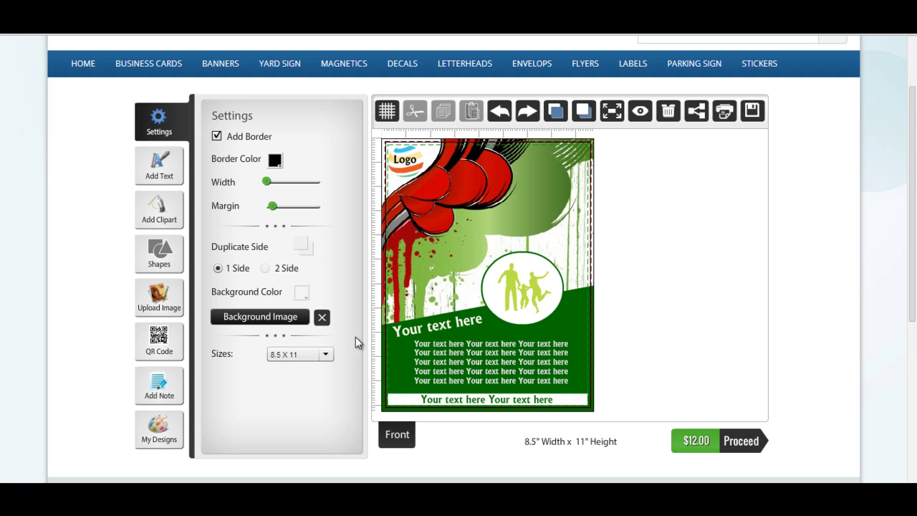
# Add a text object in the flyer's upper middle reading 'Design'N'Buy'.
pyautogui.click(164, 174)
pyautogui.moveTo(478, 300); pyautogui.dragTo(517, 228)
pyautogui.moveTo(332, 139); pyautogui.dragTo(236, 140)
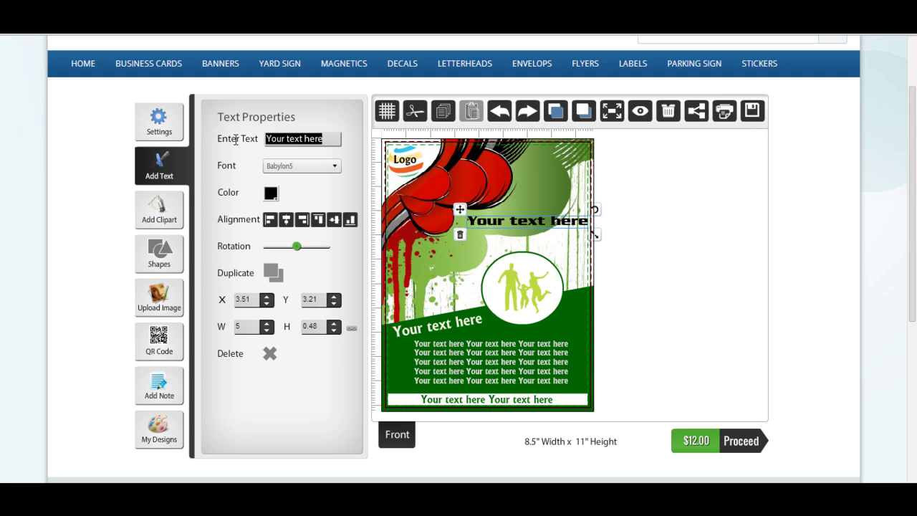
pyautogui.write('Design')
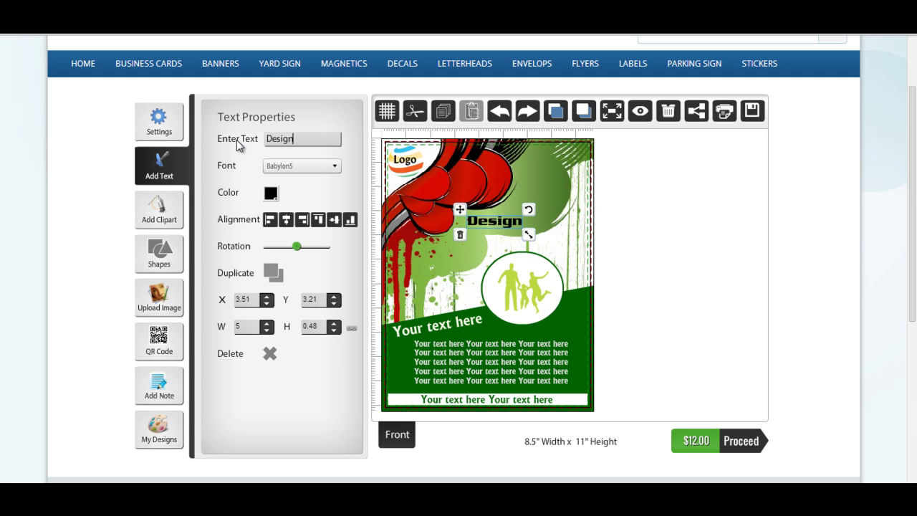
pyautogui.write("'N'Buy")
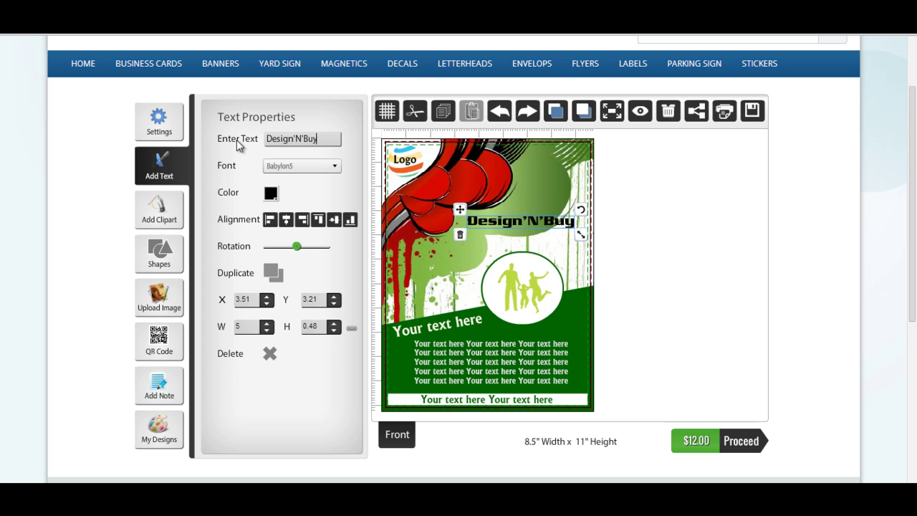
# Style the heading in the Cartoon font Brewsky, enlarge it and colour it red.
pyautogui.click(290, 166)
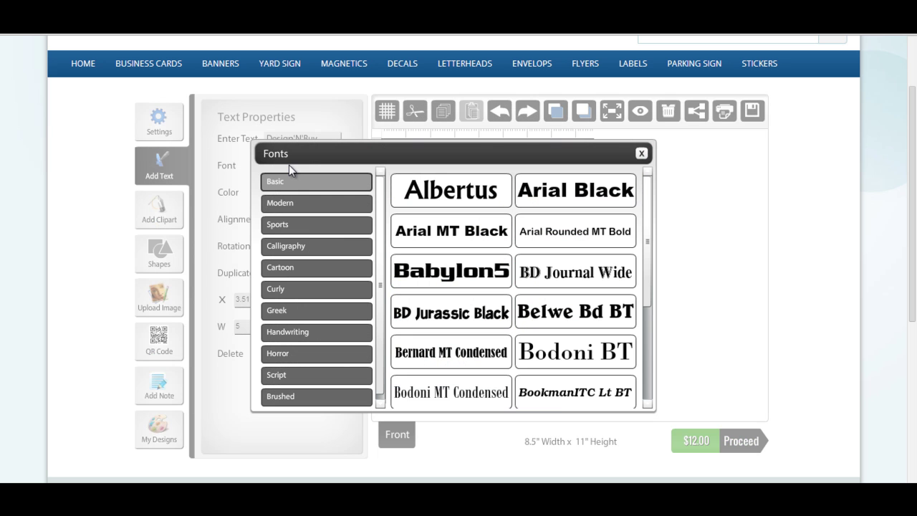
pyautogui.click(298, 266)
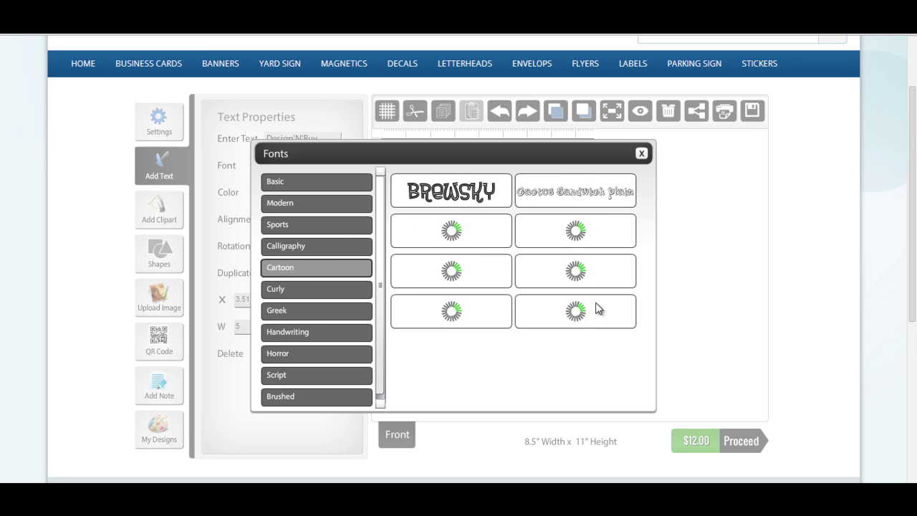
pyautogui.click(478, 195)
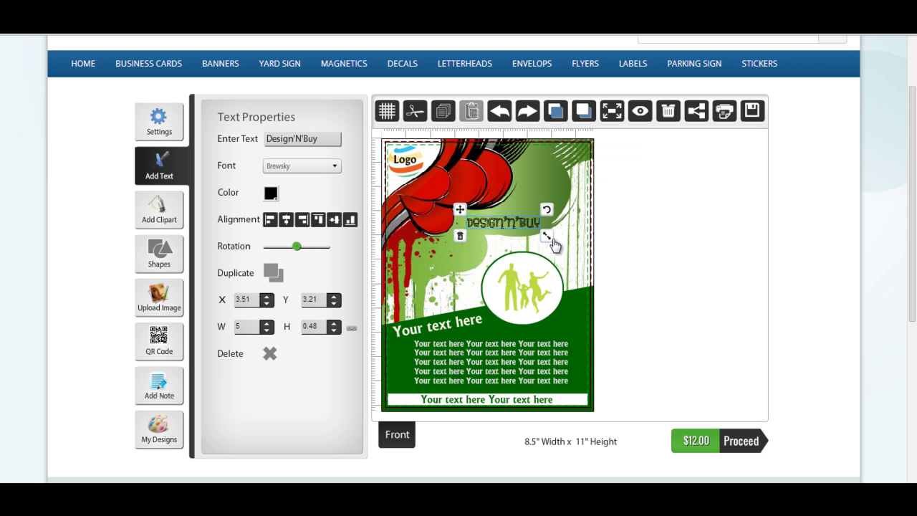
pyautogui.moveTo(548, 237); pyautogui.dragTo(582, 242)
pyautogui.moveTo(533, 220); pyautogui.dragTo(538, 216)
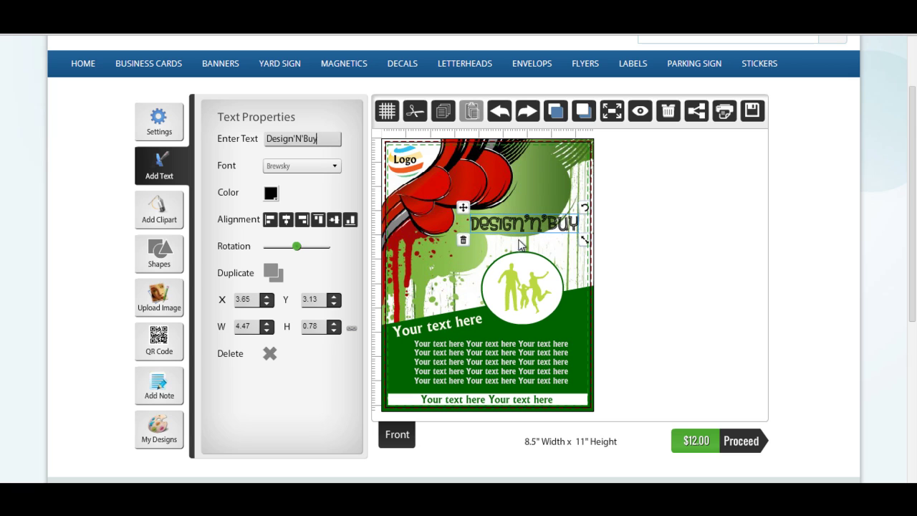
pyautogui.click(270, 193)
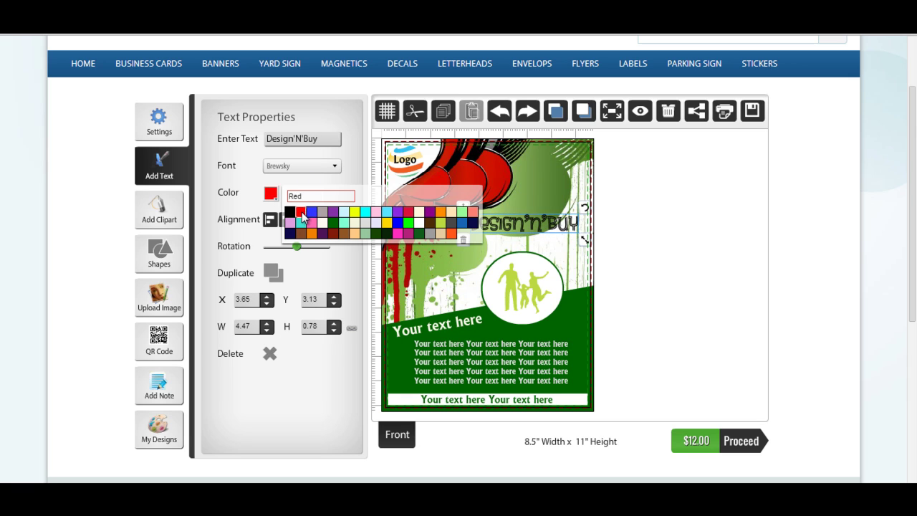
pyautogui.click(302, 217)
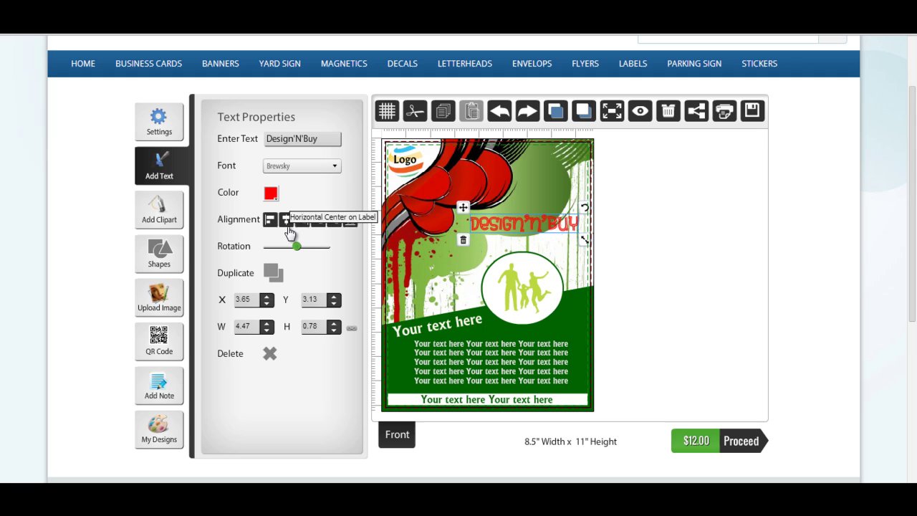
pyautogui.moveTo(300, 246); pyautogui.dragTo(300, 246)
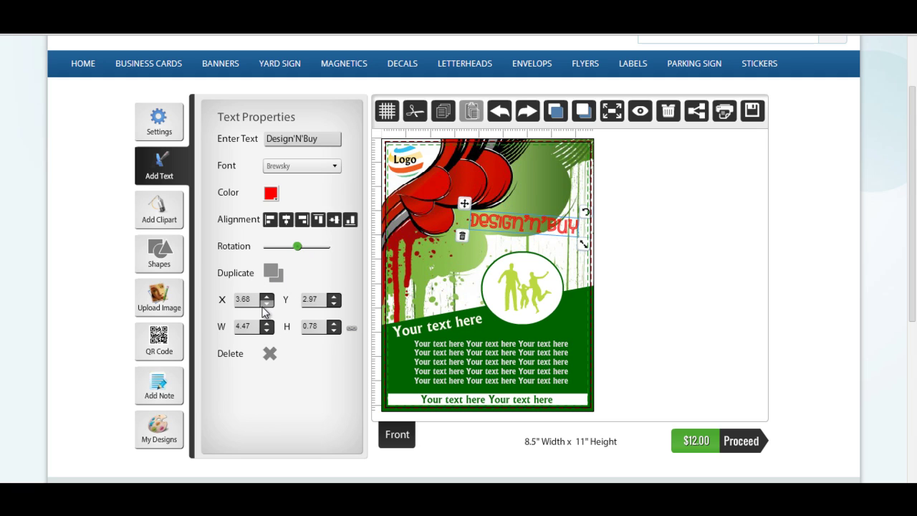
# Remove the Design'N'Buy text and place the decorations sunburst clipart onto the white circle.
pyautogui.click(267, 347)
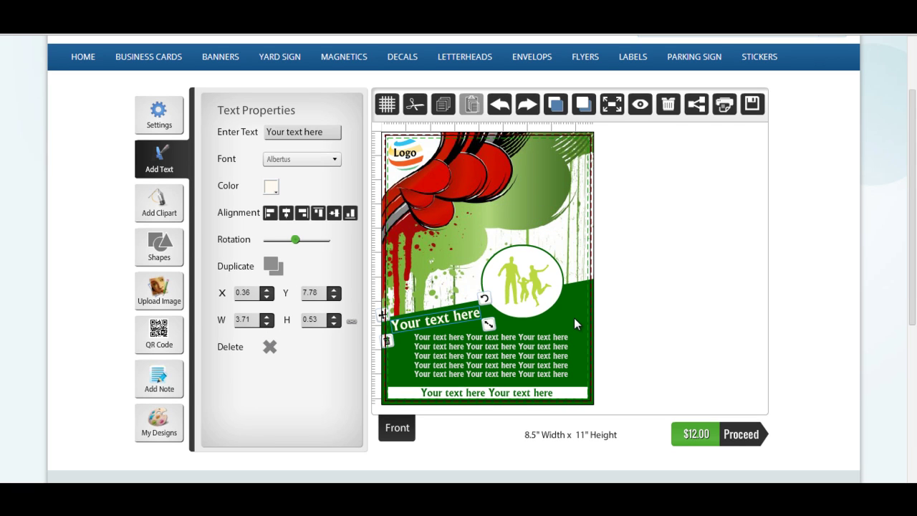
pyautogui.click(148, 216)
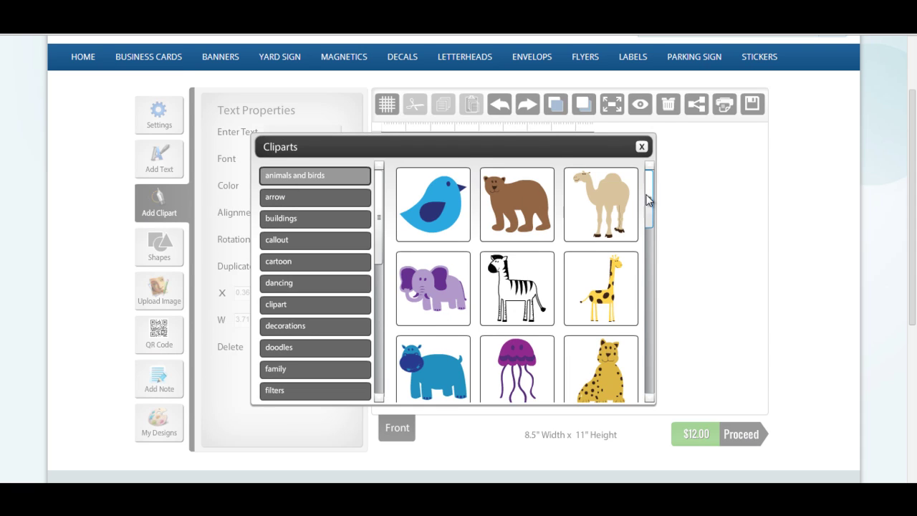
pyautogui.moveTo(646, 199); pyautogui.dragTo(634, 185)
pyautogui.click(304, 326)
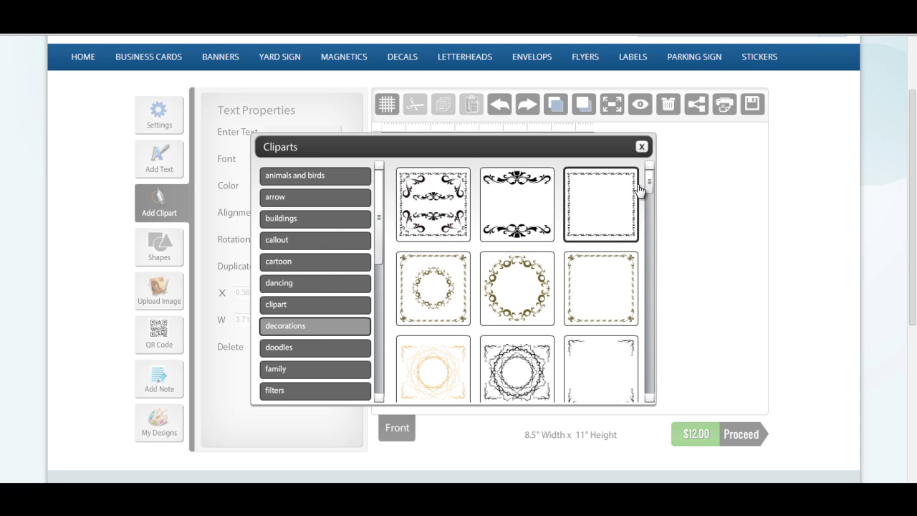
pyautogui.moveTo(648, 184); pyautogui.dragTo(647, 231)
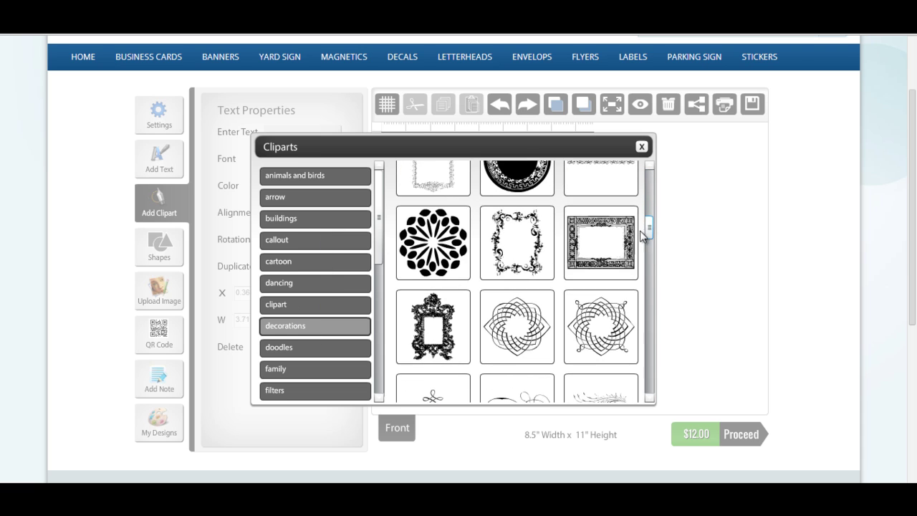
pyautogui.click(449, 240)
pyautogui.moveTo(491, 314); pyautogui.dragTo(525, 308)
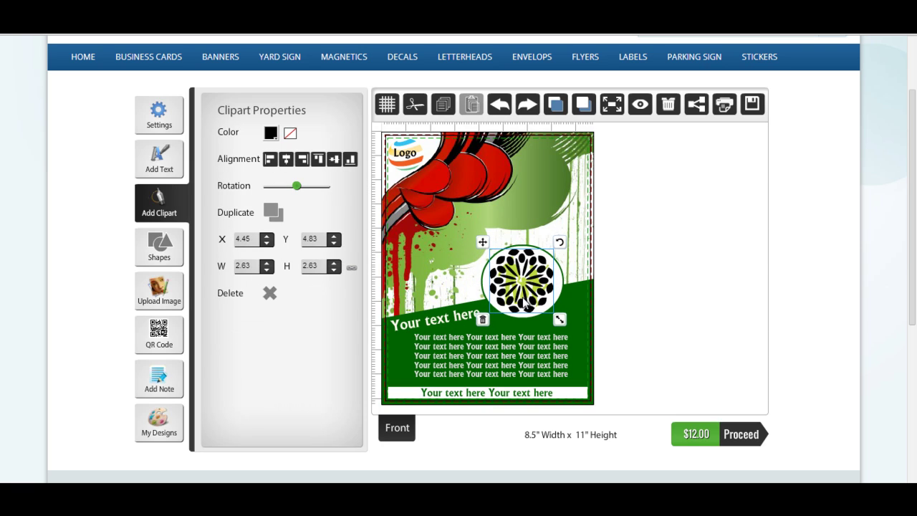
# Colour the sunburst DarkGreen and rotate it slightly.
pyautogui.click(274, 138)
pyautogui.click(274, 139)
pyautogui.click(274, 138)
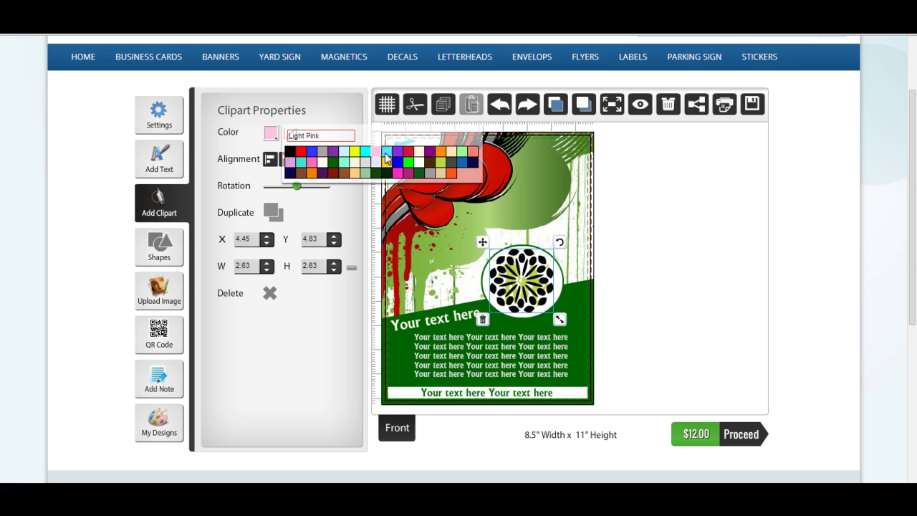
pyautogui.click(333, 164)
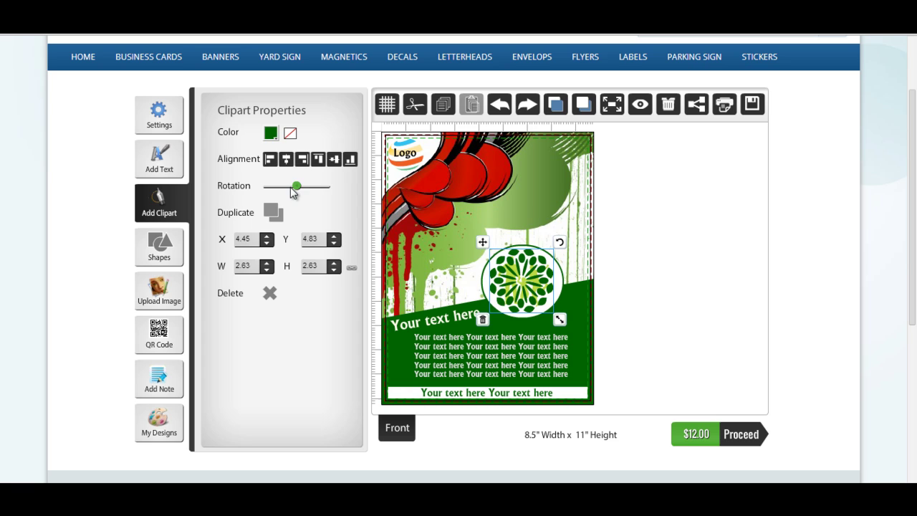
pyautogui.moveTo(292, 187); pyautogui.dragTo(298, 190)
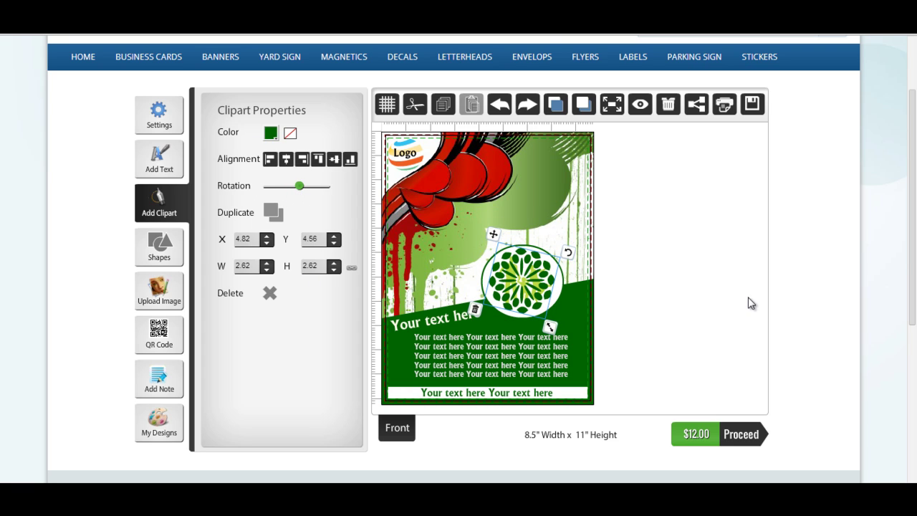
# Add a square shape near the flyer's top right.
pyautogui.click(180, 243)
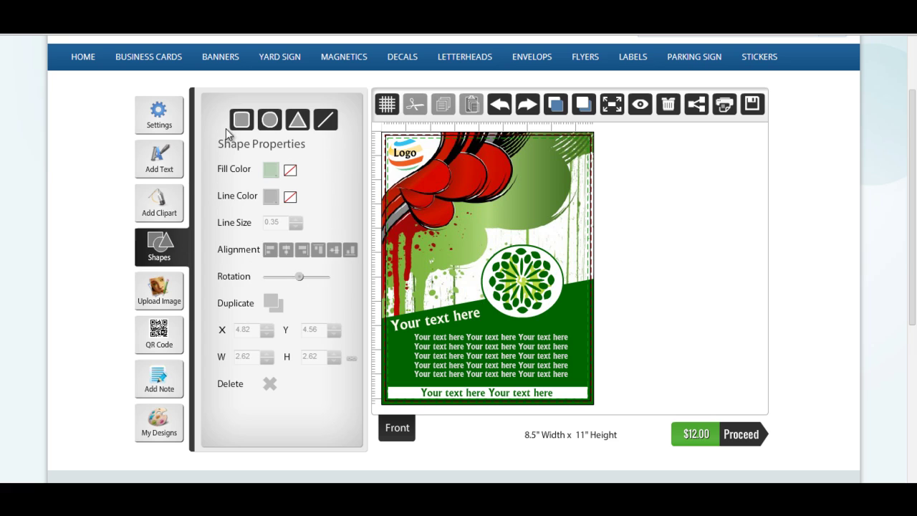
pyautogui.click(241, 120)
pyautogui.moveTo(503, 301); pyautogui.dragTo(563, 209)
# Give the square a cream fill, 0.19 black line size and about 1.05 corner radius.
pyautogui.click(269, 172)
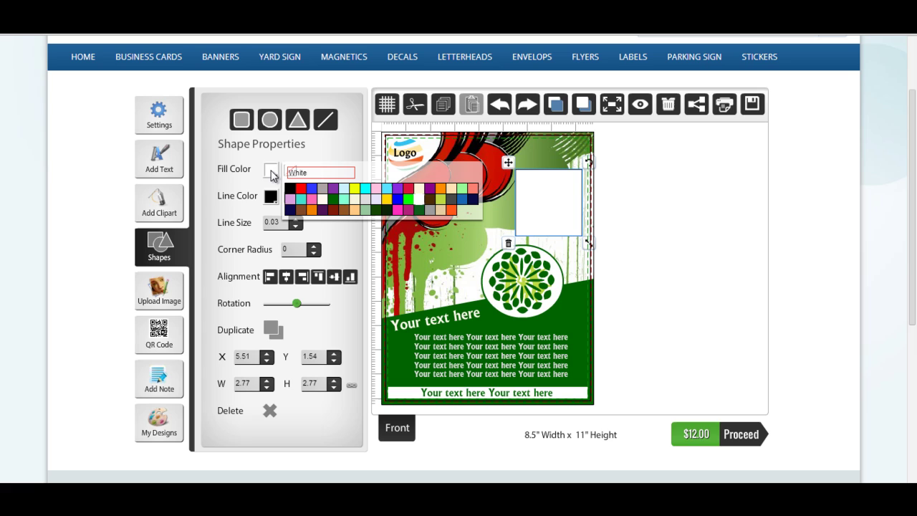
pyautogui.click(333, 201)
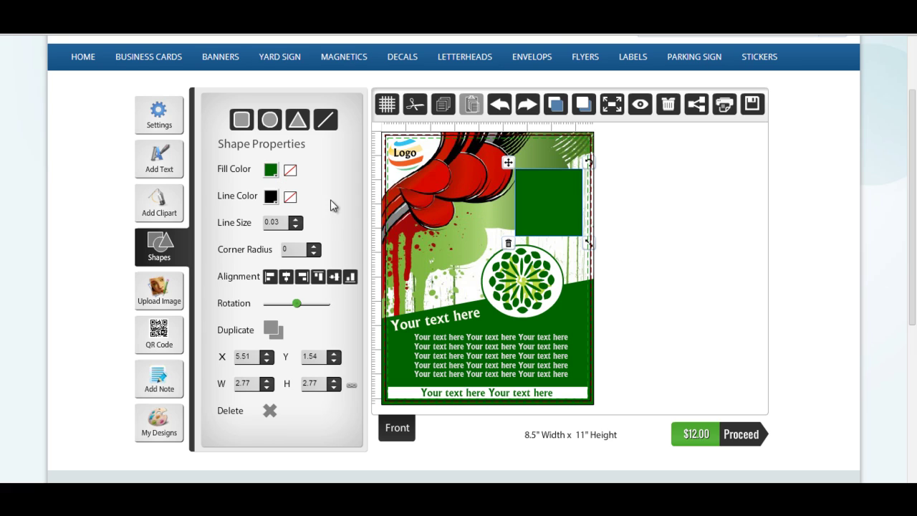
pyautogui.click(296, 220)
pyautogui.click(296, 220)
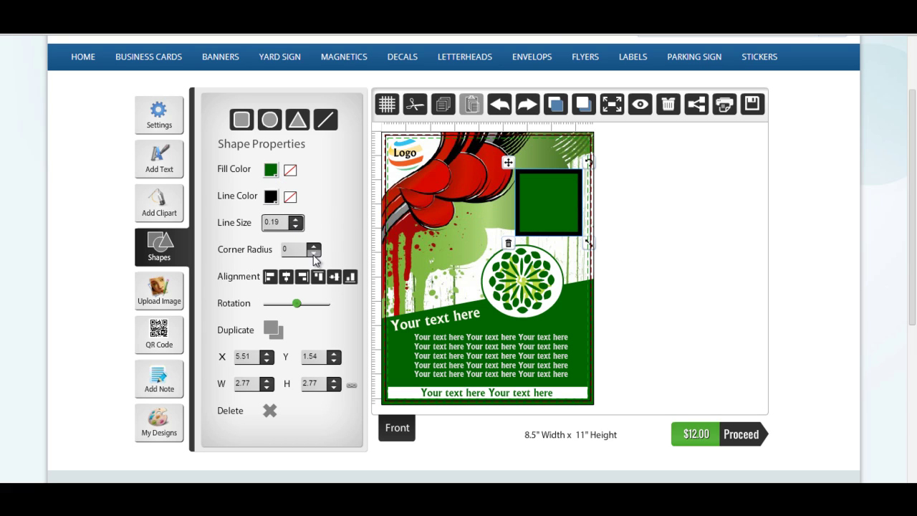
pyautogui.click(313, 246)
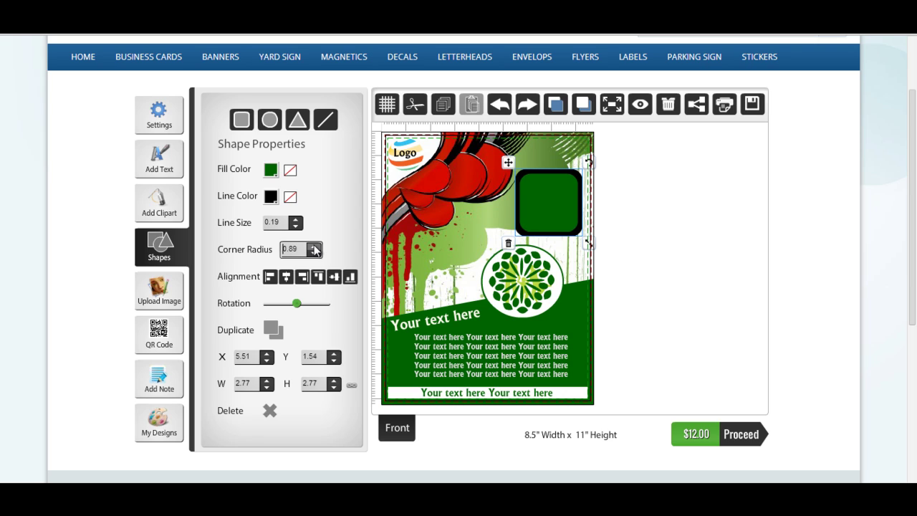
pyautogui.click(350, 277)
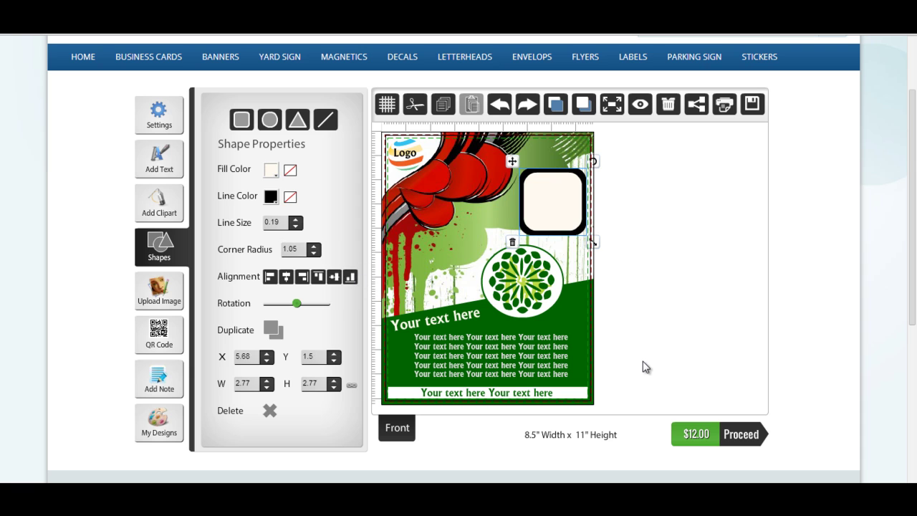
# Upload the laptop cases JPG and shrink it to 2.04 x 1.5 inside the rounded square.
pyautogui.click(174, 298)
pyautogui.click(272, 111)
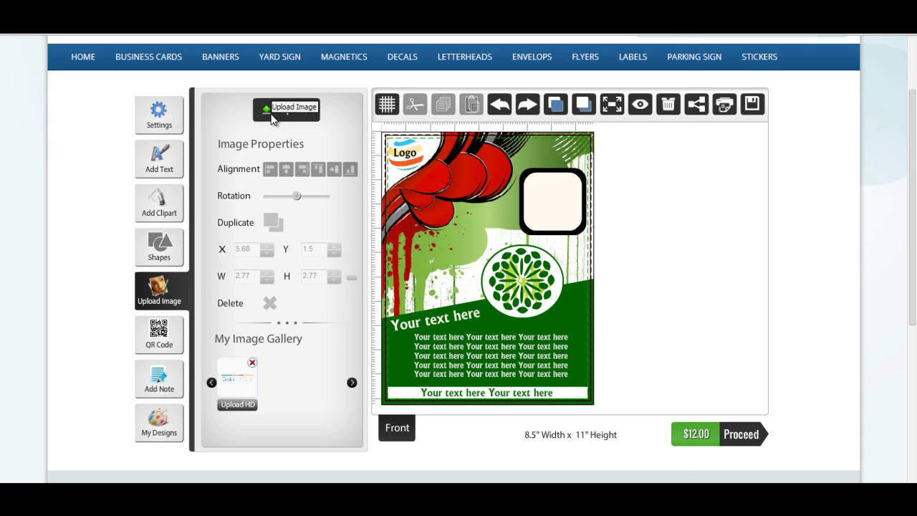
pyautogui.doubleClick(154, 276)
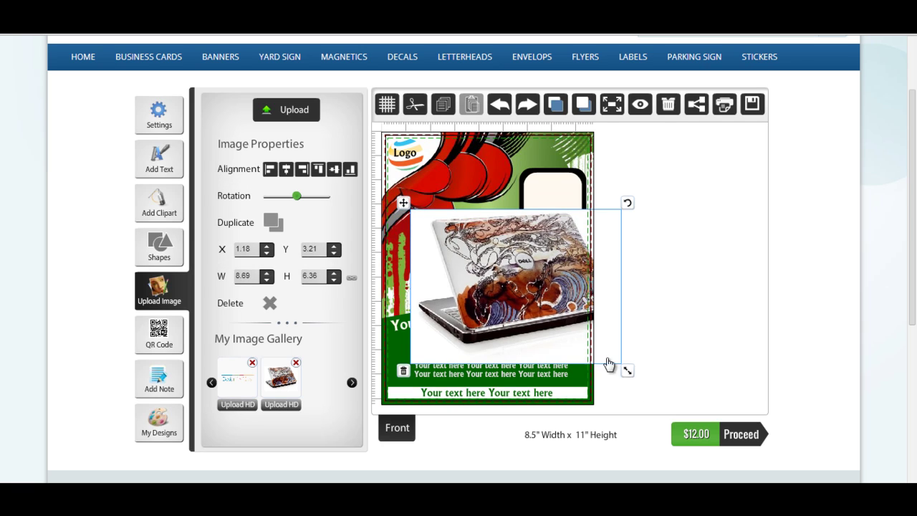
pyautogui.moveTo(608, 364); pyautogui.dragTo(580, 200)
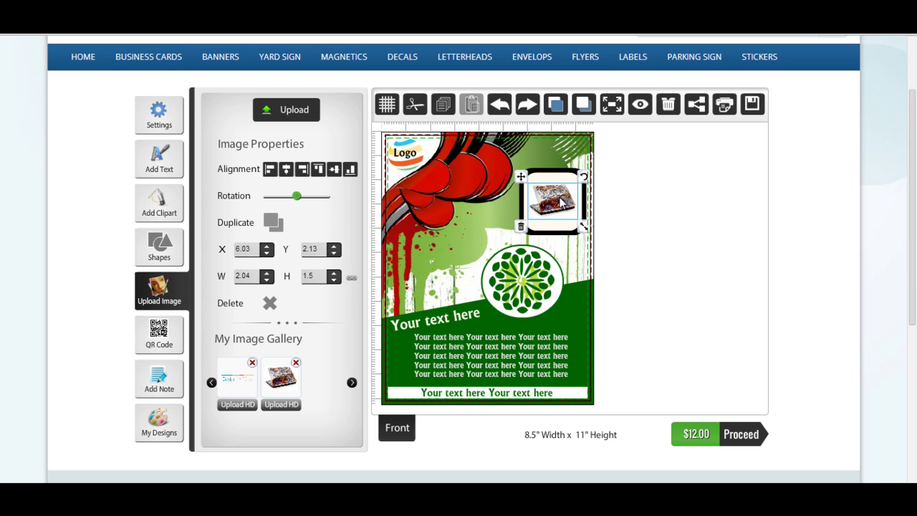
pyautogui.click(630, 241)
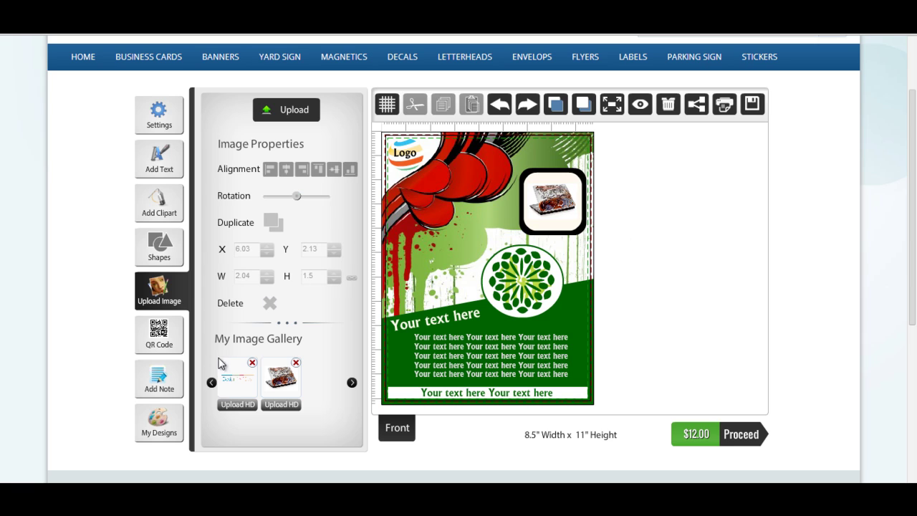
pyautogui.click(300, 385)
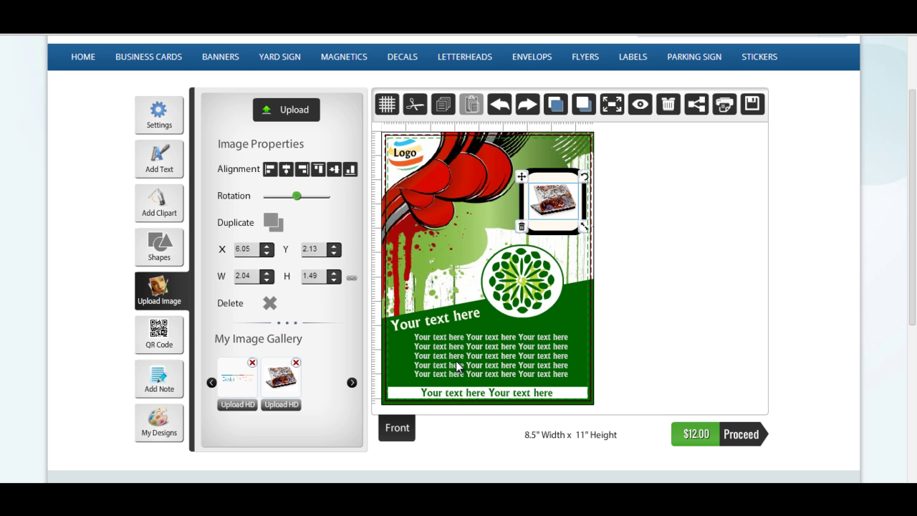
# Generate a Plain Text QR code encoding Design'N'Buy in colour F9F9F9.
pyautogui.click(175, 349)
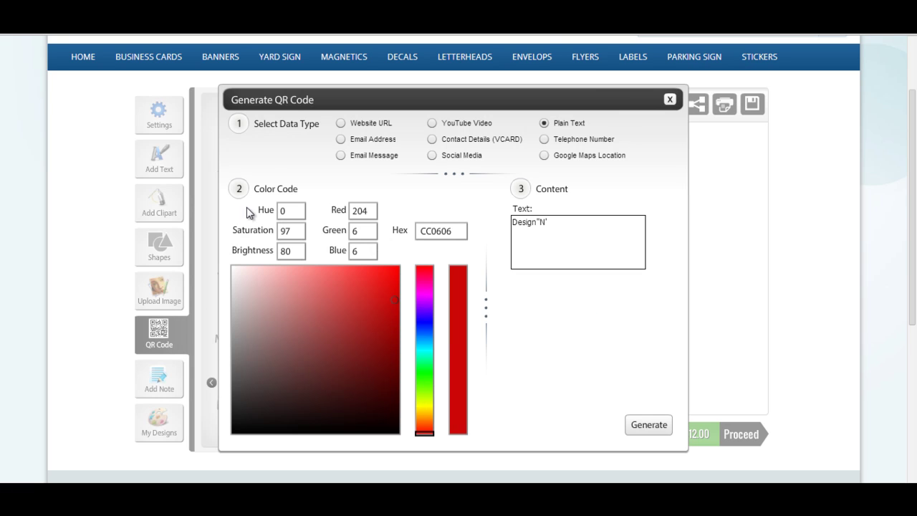
pyautogui.click(340, 122)
pyautogui.click(340, 139)
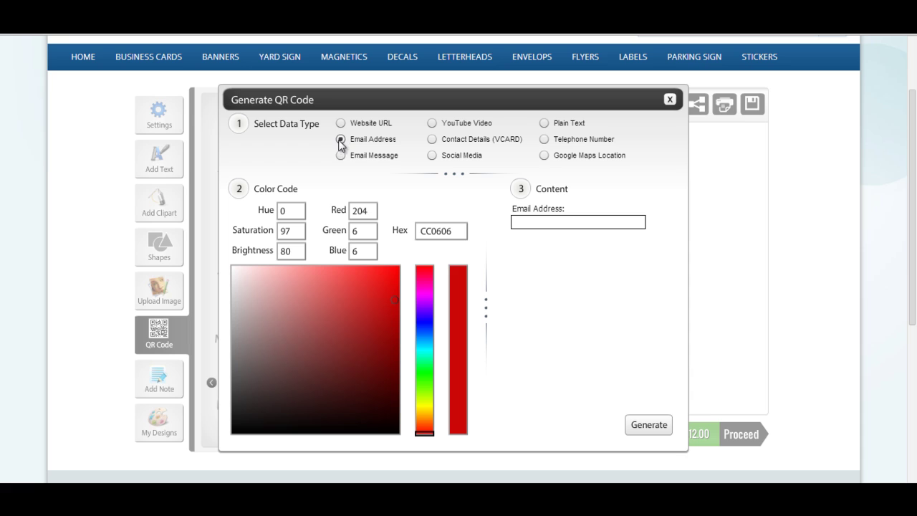
pyautogui.click(432, 154)
pyautogui.click(431, 139)
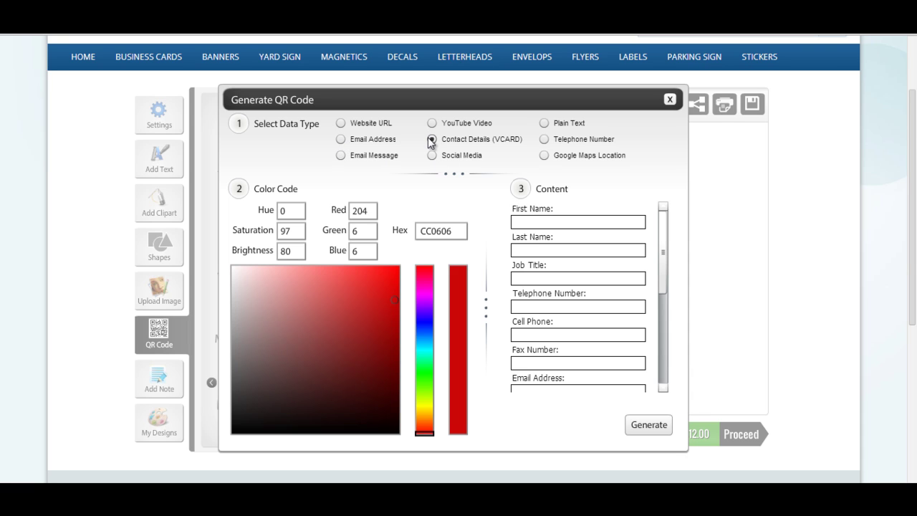
pyautogui.click(544, 123)
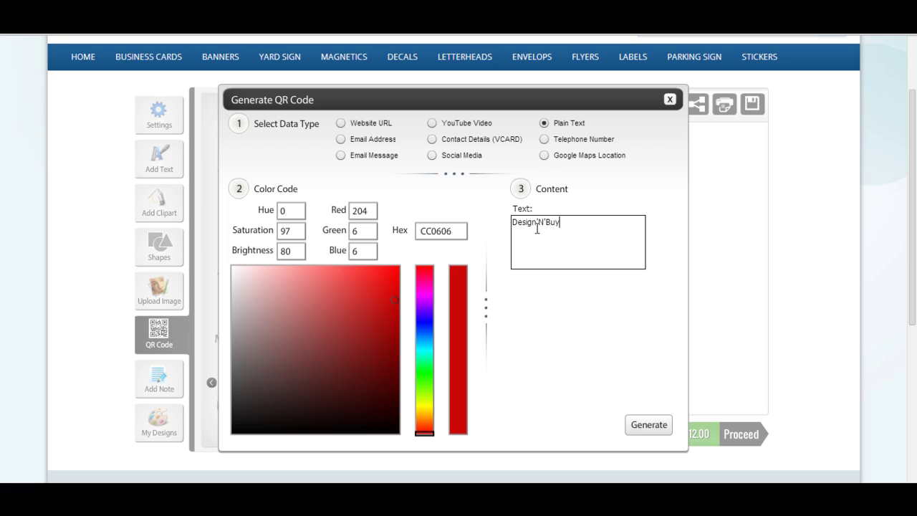
pyautogui.click(379, 276)
pyautogui.click(377, 311)
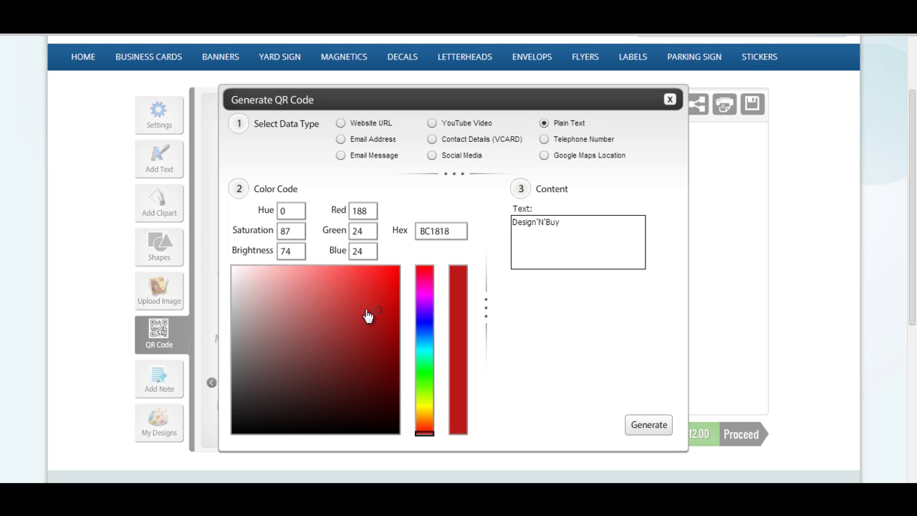
pyautogui.click(232, 270)
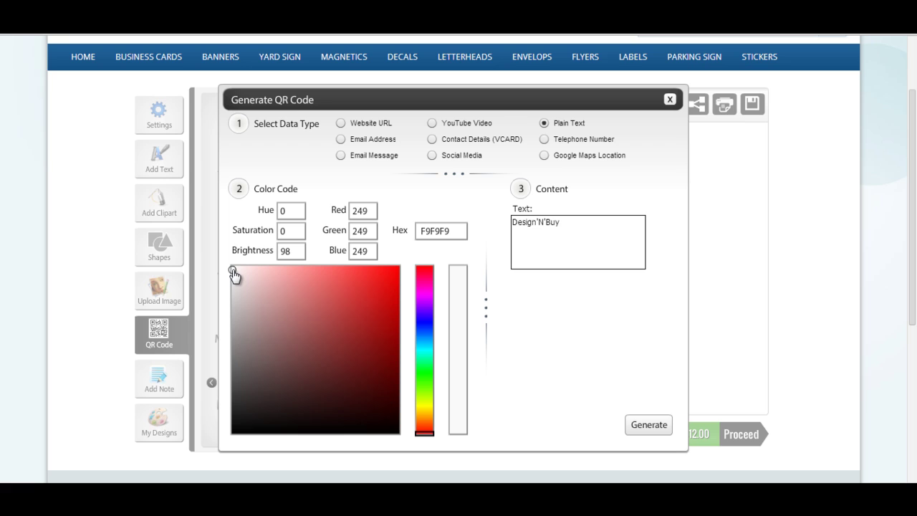
pyautogui.click(642, 428)
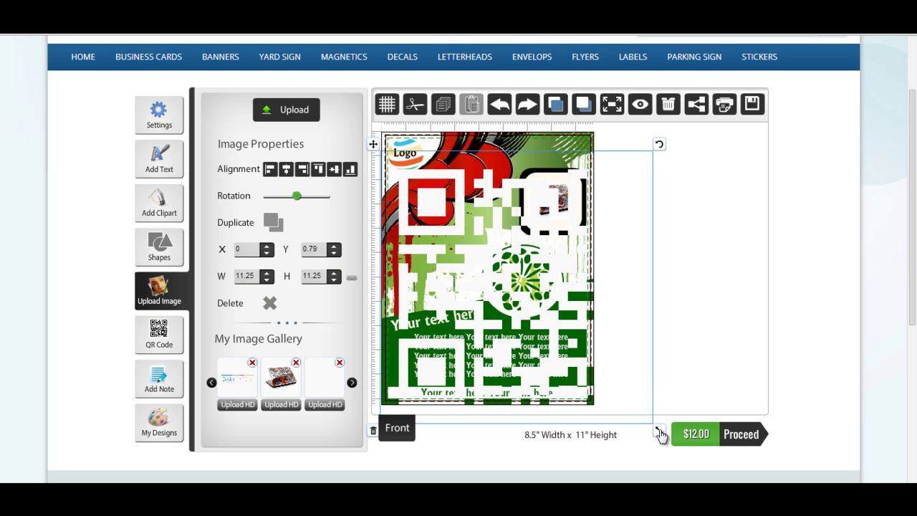
# Shrink the QR code to 1.19 x 1.19 beside the sunburst, then start a note.
pyautogui.moveTo(659, 430); pyautogui.dragTo(558, 327)
pyautogui.click(605, 322)
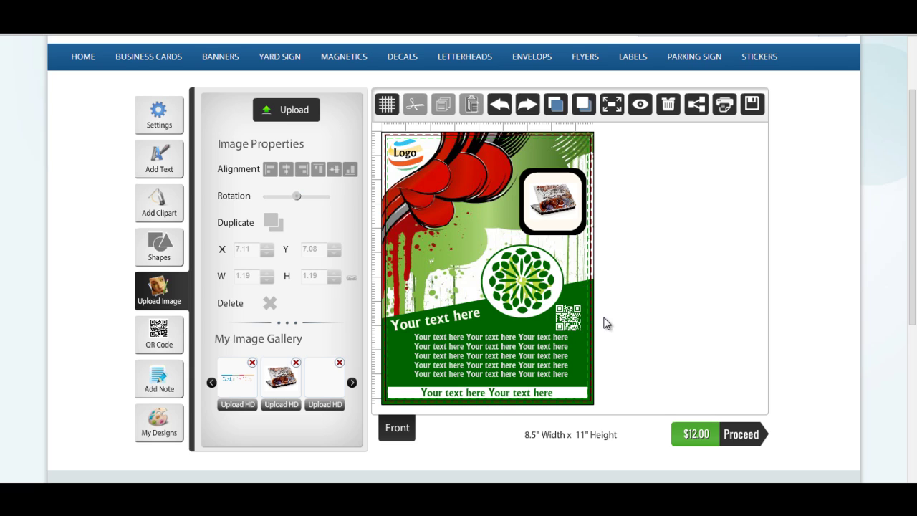
pyautogui.click(552, 202)
pyautogui.click(160, 380)
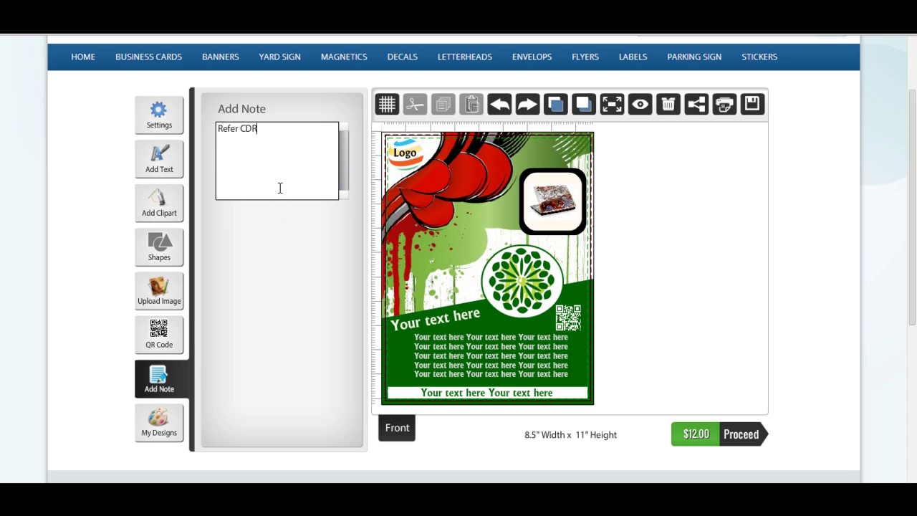
# Enter the note 'Refer CDR file for Logo' and bring up My Designs.
pyautogui.write('Refer CDR file for Logo')
pyautogui.click(562, 268)
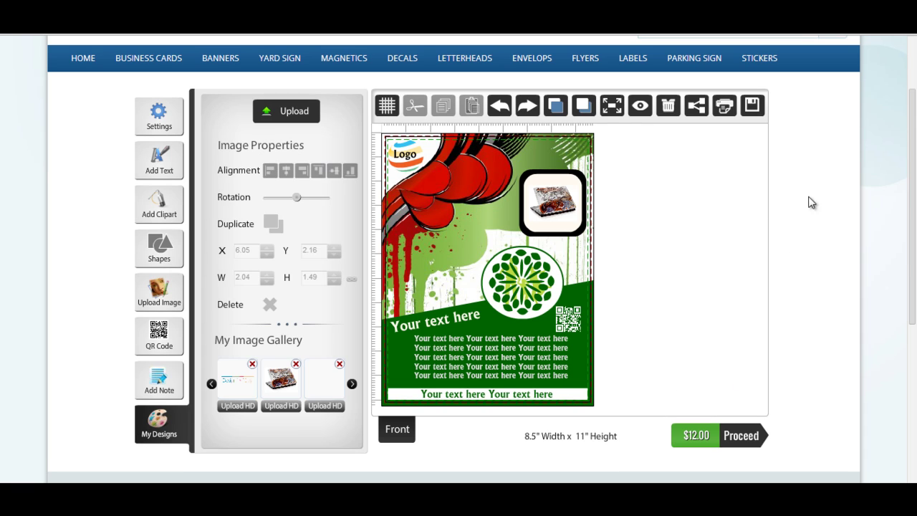
# Save the flyer under a design title and confirm it appears in the Saved Designs list.
pyautogui.click(759, 109)
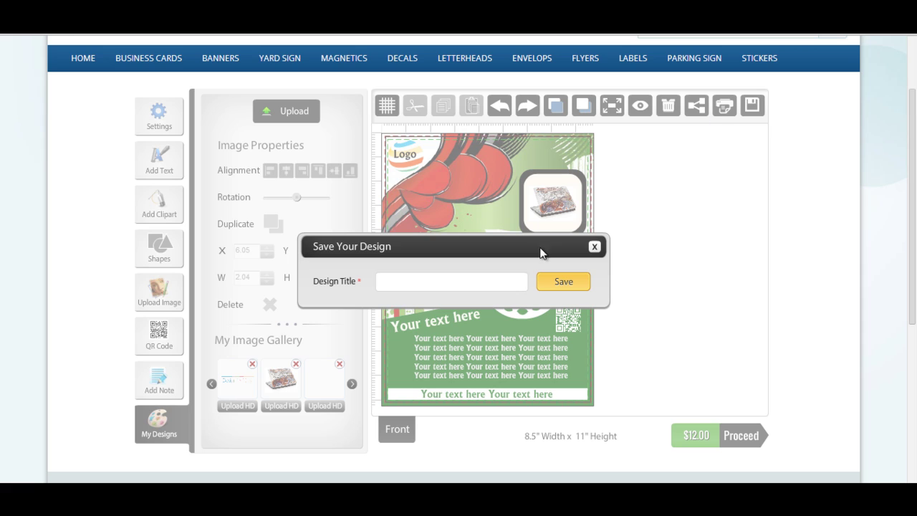
pyautogui.click(492, 278)
pyautogui.click(558, 281)
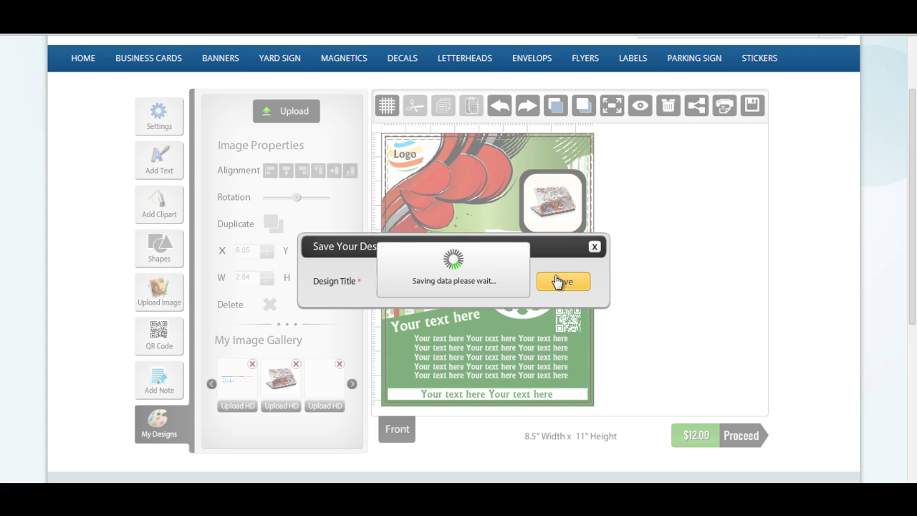
pyautogui.click(486, 306)
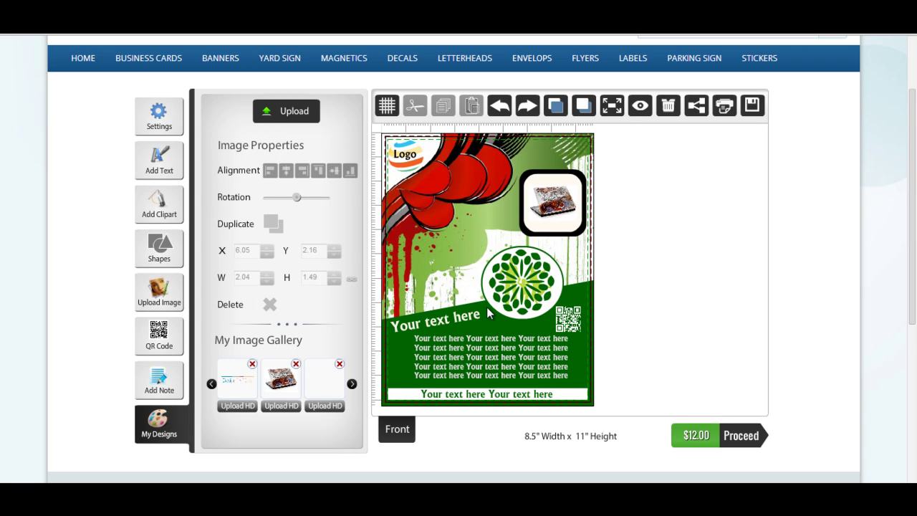
pyautogui.click(159, 427)
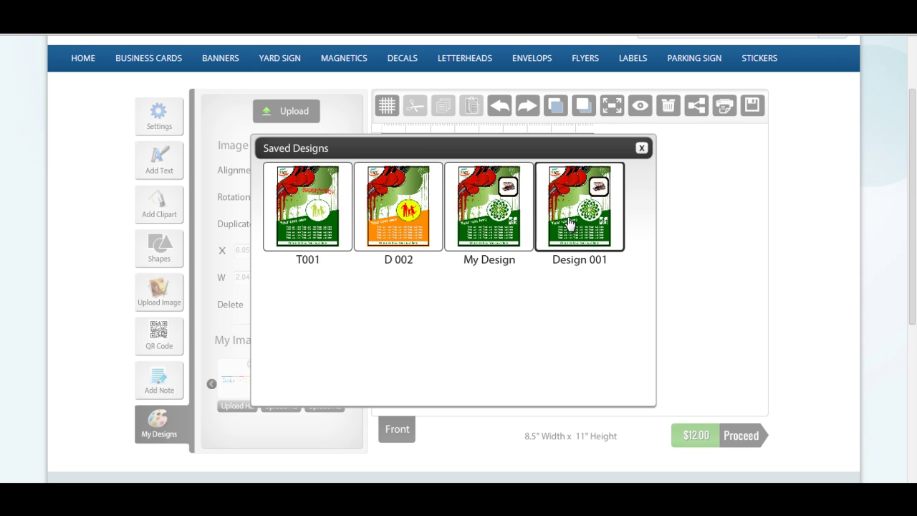
pyautogui.click(642, 148)
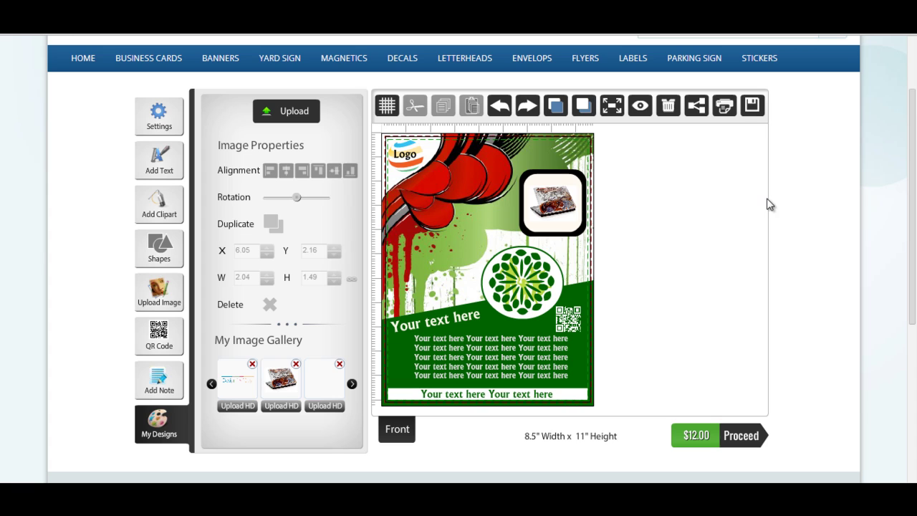
# Start an email share titled 'My new flyer' and add the first friend's e-mail address.
pyautogui.click(696, 111)
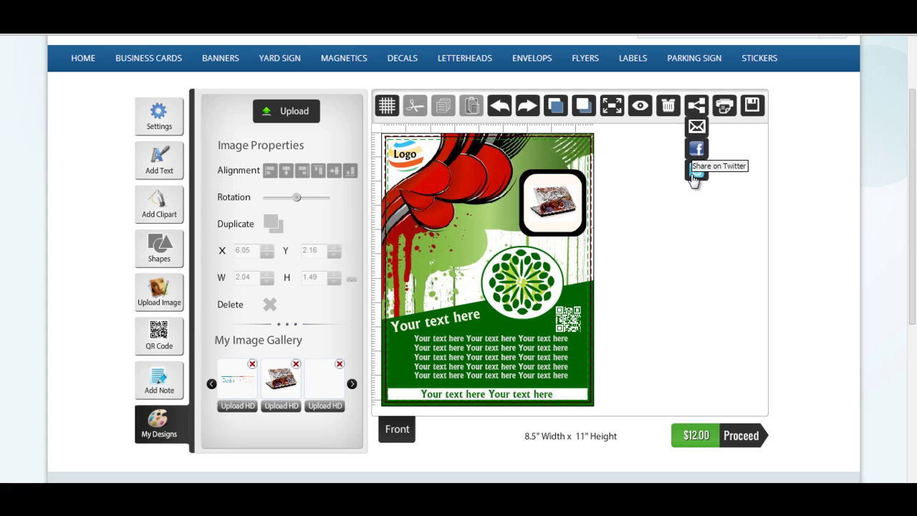
pyautogui.click(694, 131)
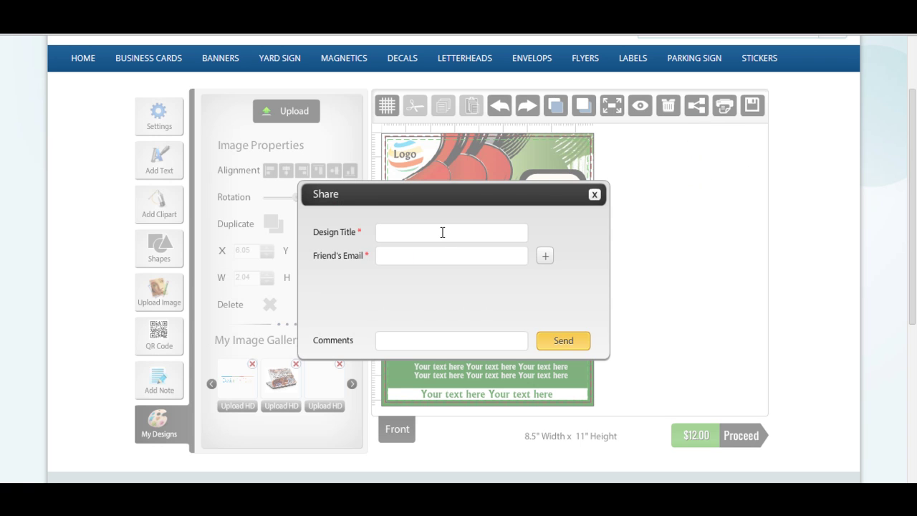
pyautogui.write('My new')
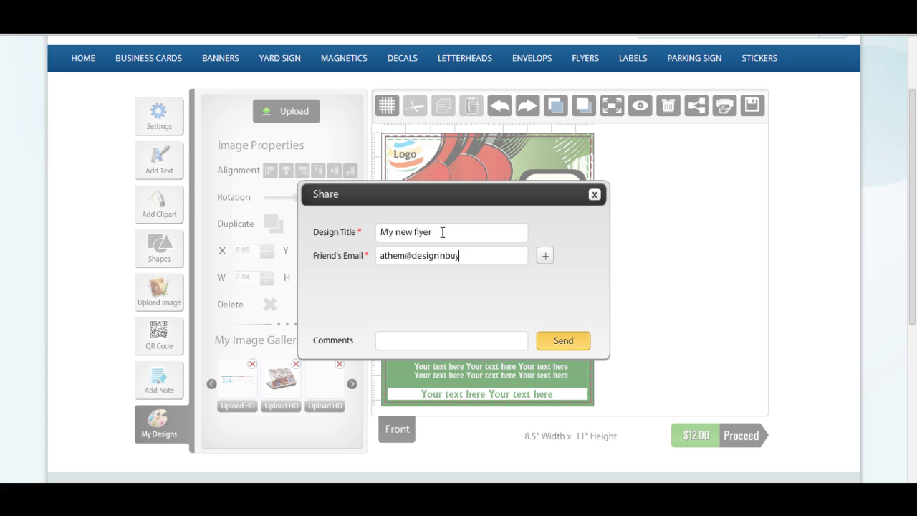
pyautogui.click(545, 258)
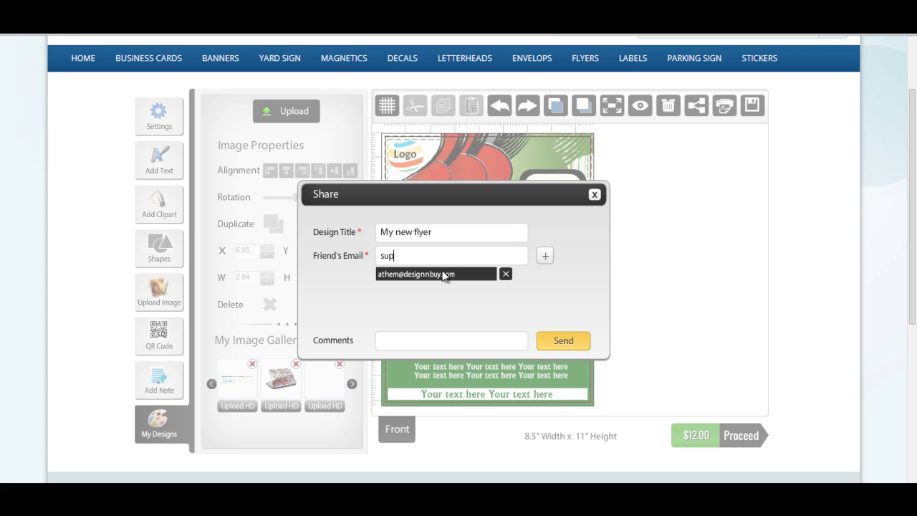
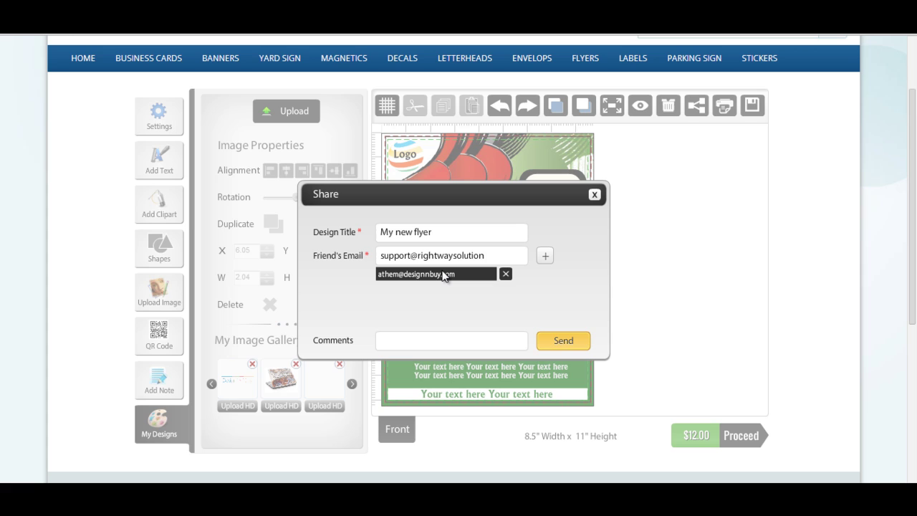
# Enter the second friend's e-mail address and send the flyer.
pyautogui.click(481, 338)
pyautogui.click(554, 348)
pyautogui.click(554, 347)
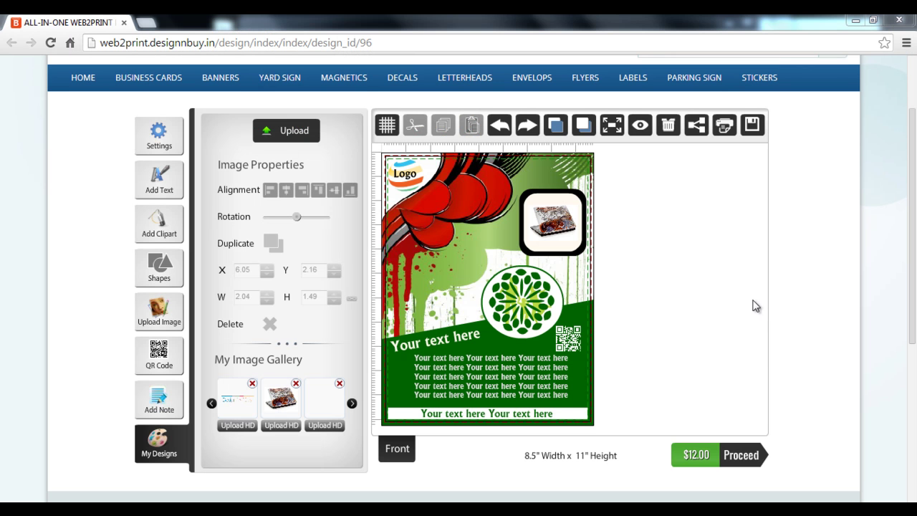
# Preview the finished flyer, close the preview, and restore the editor to full screen.
pyautogui.click(641, 127)
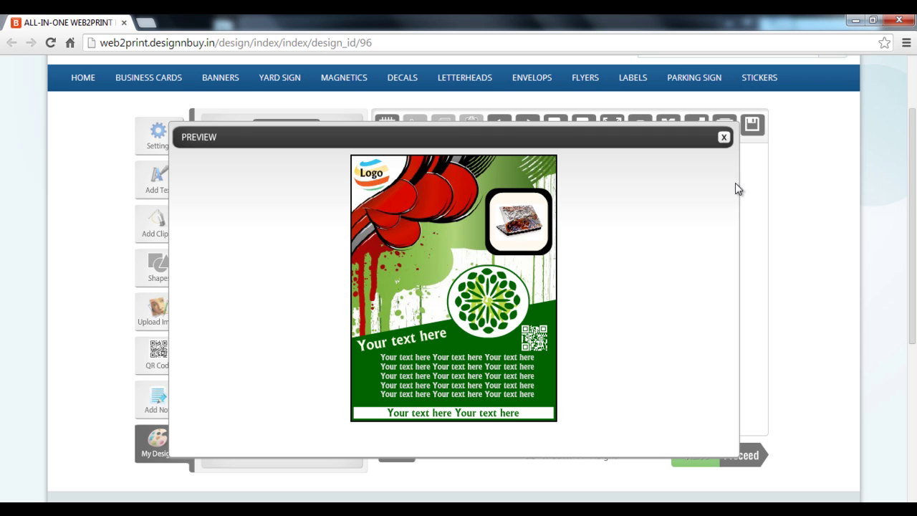
pyautogui.click(724, 138)
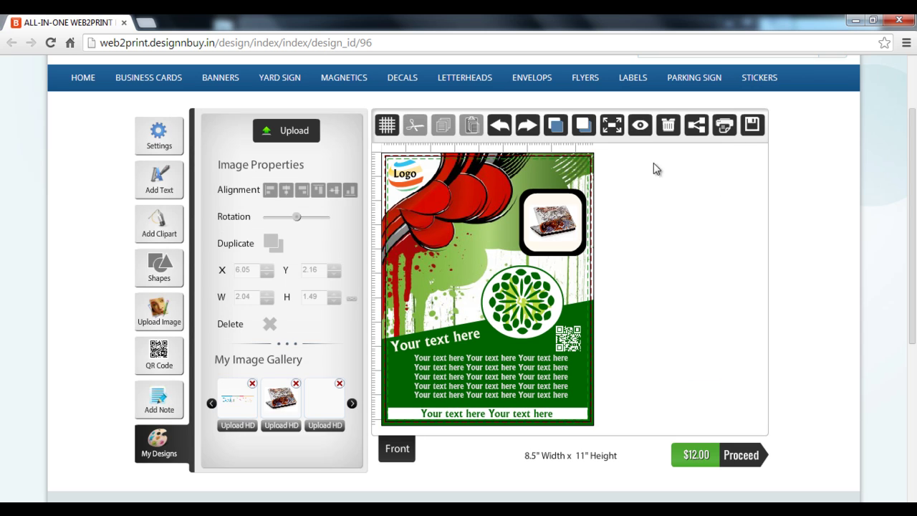
pyautogui.click(621, 133)
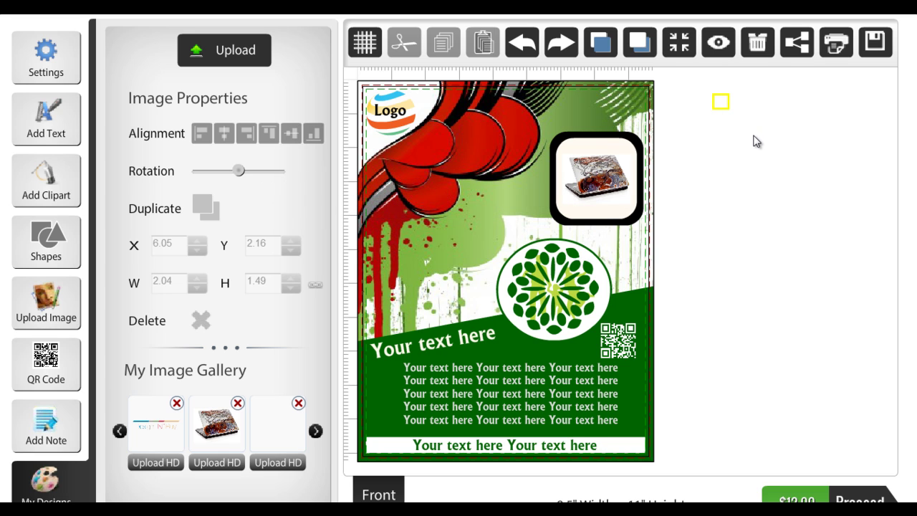
pyautogui.press('Escape')
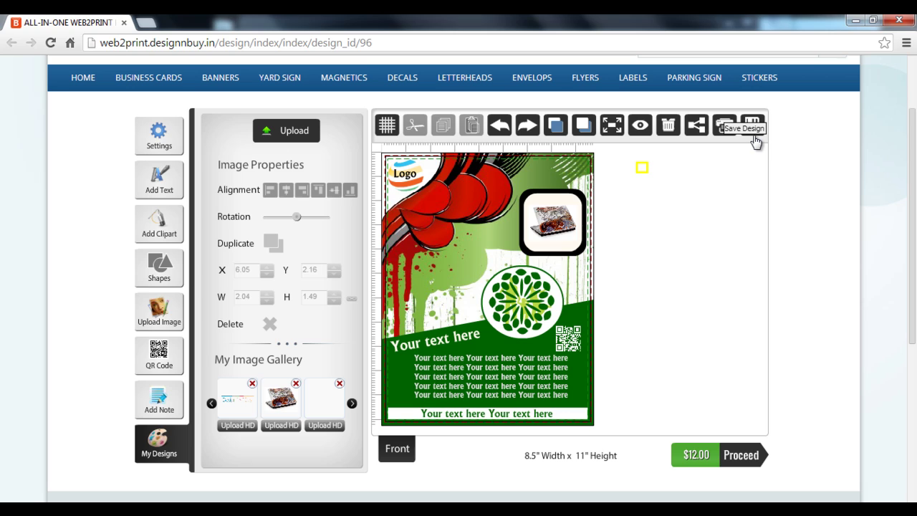
pyautogui.press('F11')
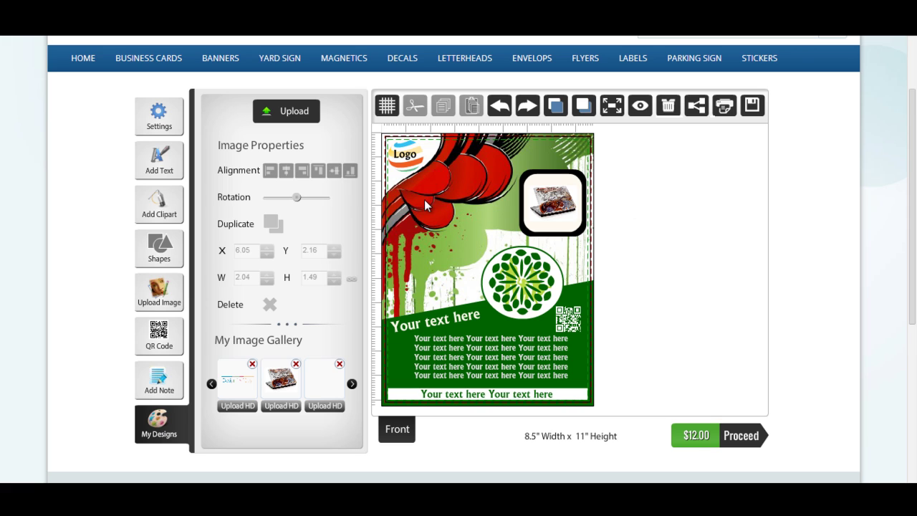
# Change the flyer quantity to 2 on the approval page and add both copies to the cart.
pyautogui.click(737, 449)
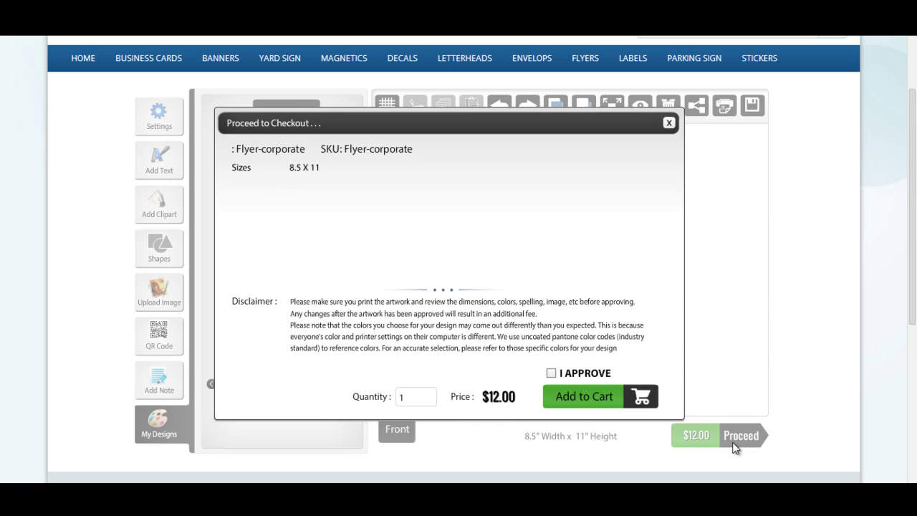
pyautogui.doubleClick(401, 397)
pyautogui.write('2')
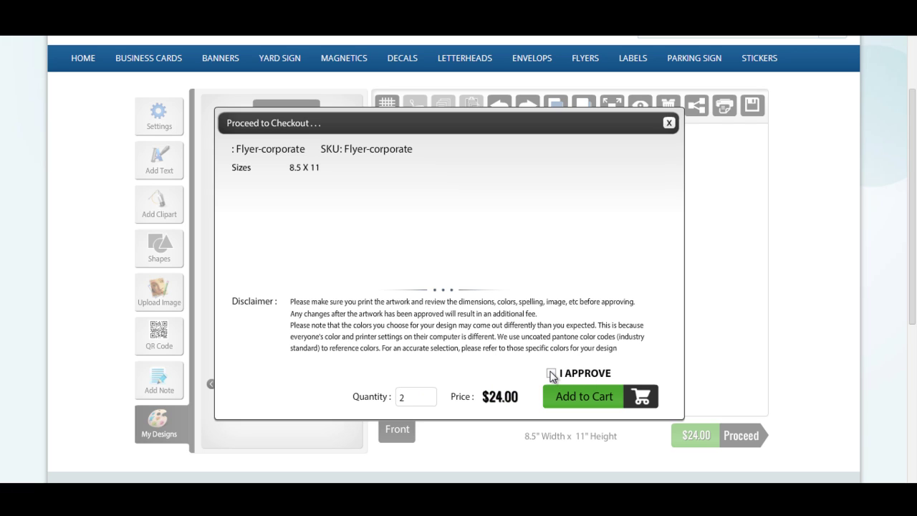
pyautogui.click(592, 404)
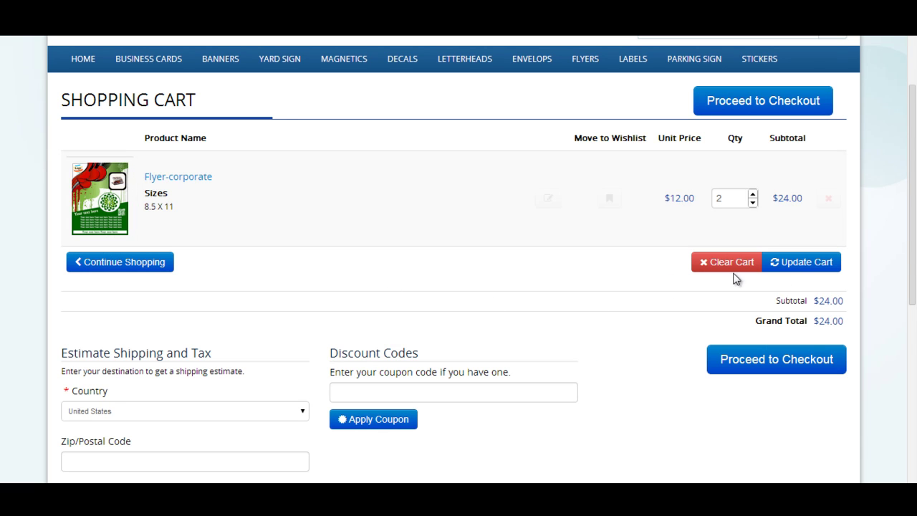
# Check out the cart and place the $34.00 order with $10.00 flat-rate shipping.
pyautogui.click(779, 361)
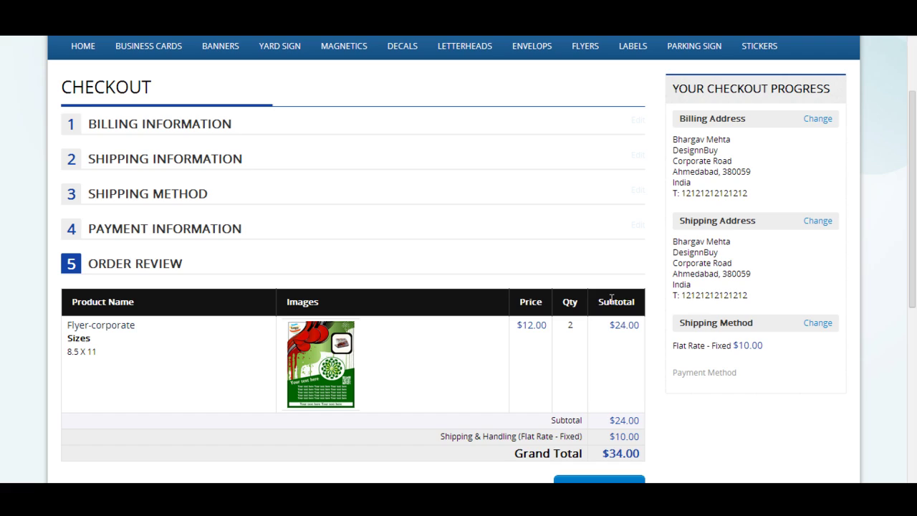
pyautogui.scroll(-2, 614, 307)
pyautogui.click(618, 362)
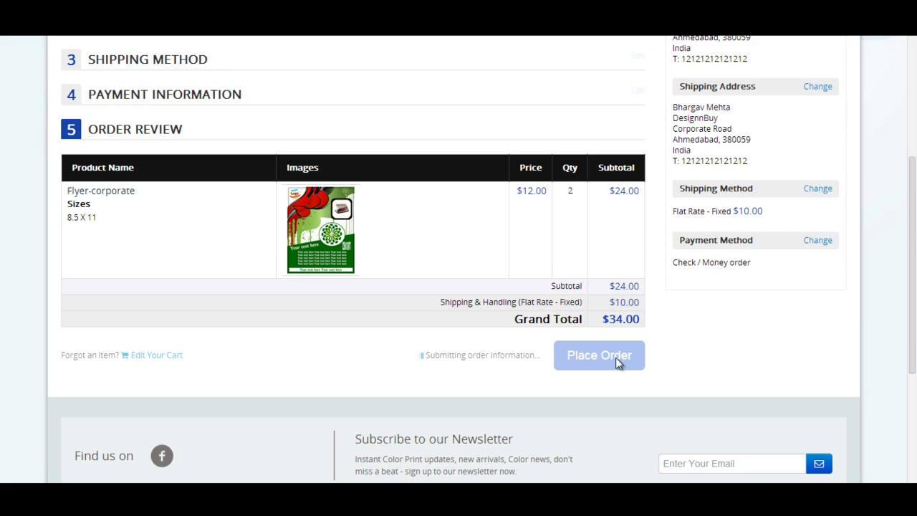